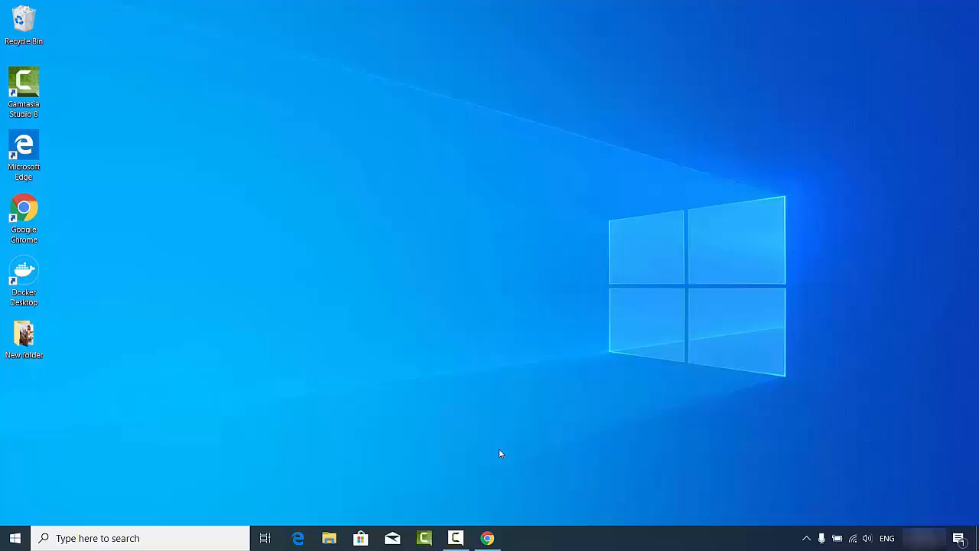
Step: Download the VirtualBox 6.1.2 Windows hosts installer from the Downloads page and view chrome://downloads
left_click(488, 538)
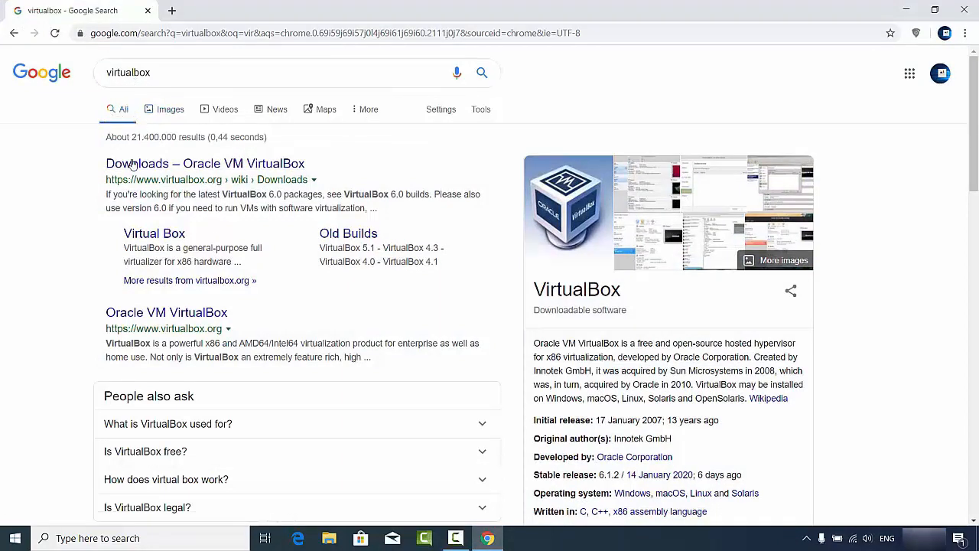
left_click(196, 169)
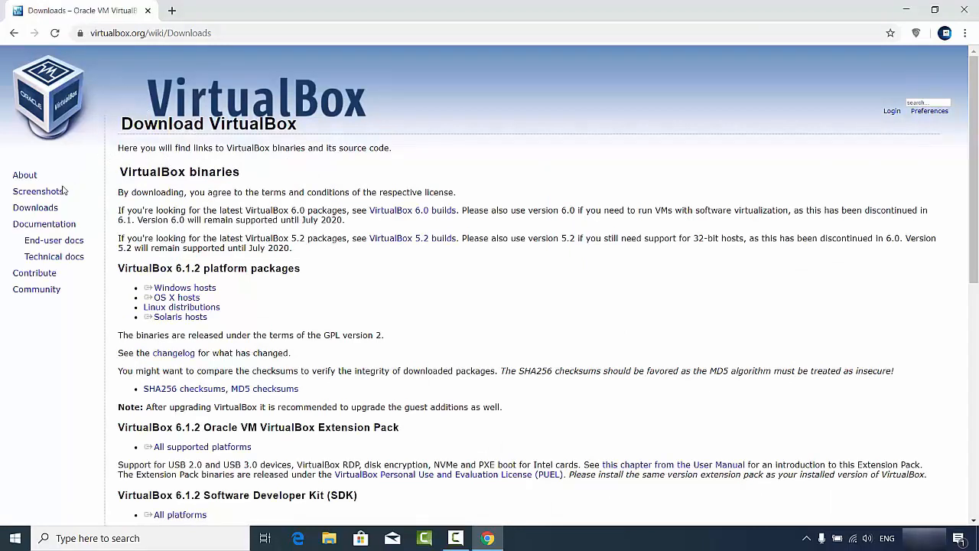
double_click(37, 207)
double_click(200, 289)
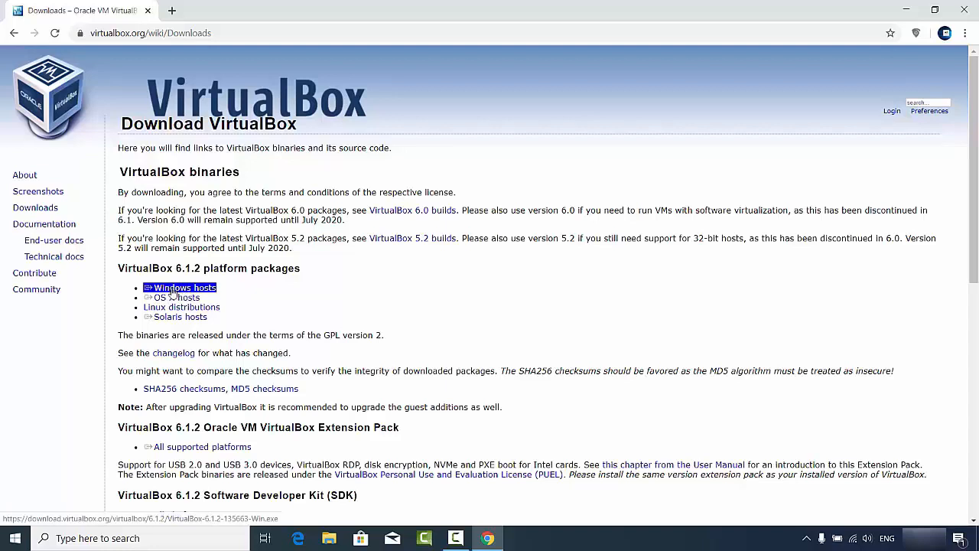
left_click(172, 292)
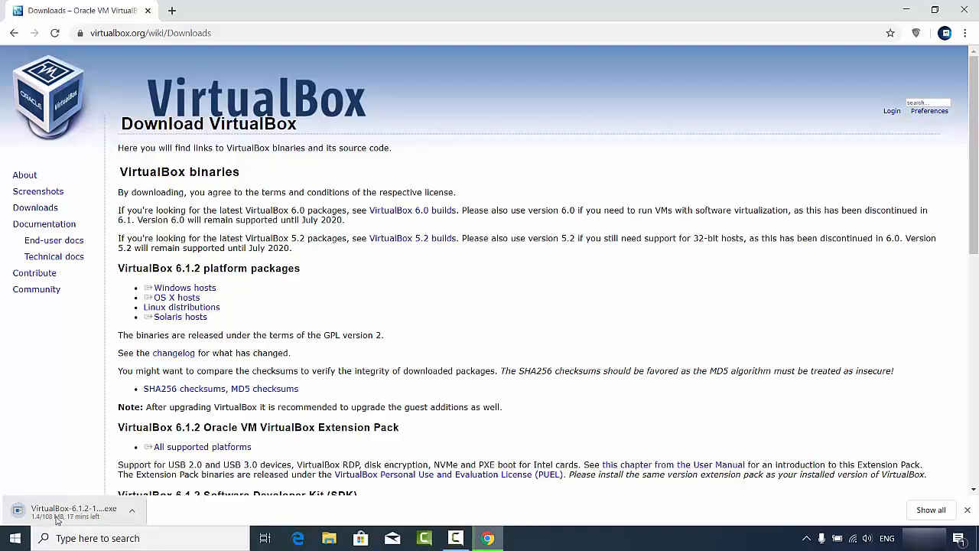
key("ctrl+j")
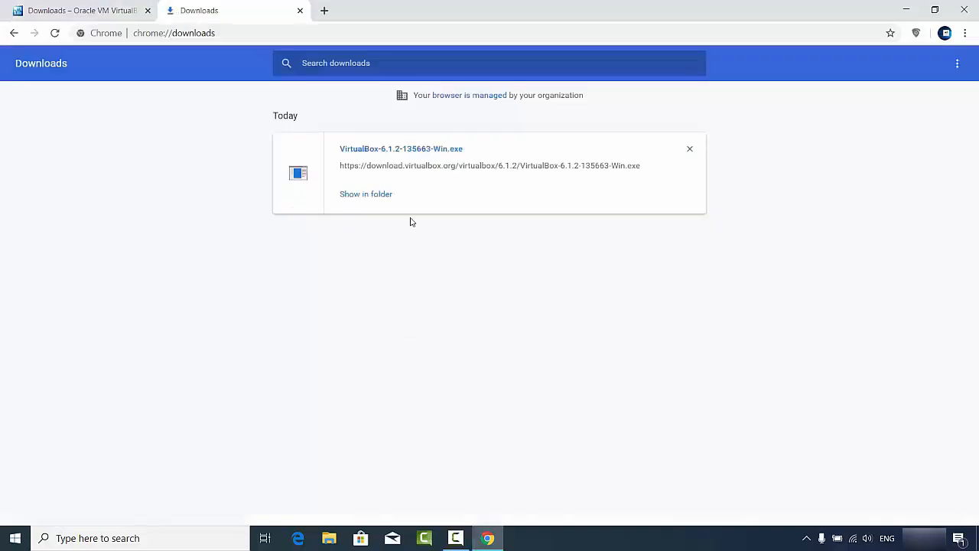
Step: Run the VirtualBox 6.1.2 installer with default features, shortcuts and the USB driver, then launch it
left_click(401, 150)
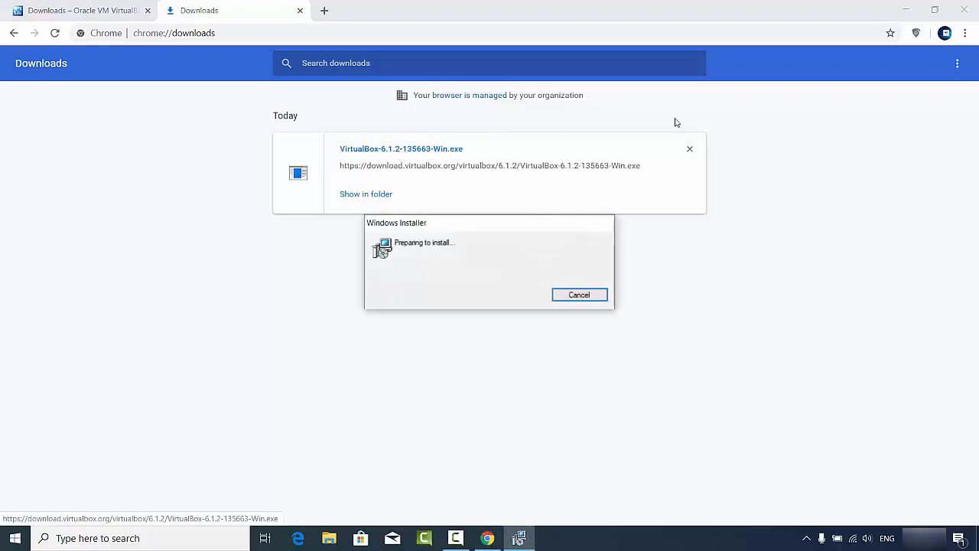
left_click(906, 10)
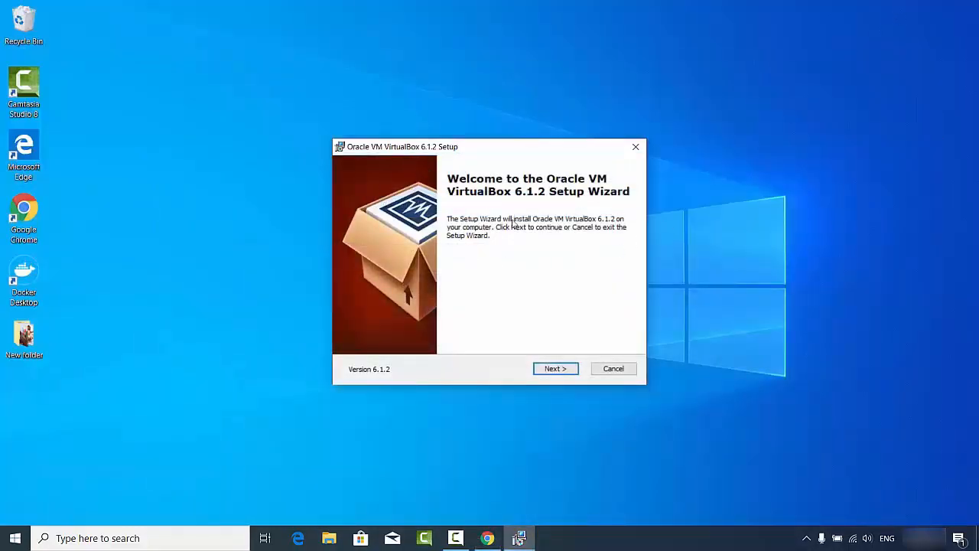
left_click(554, 371)
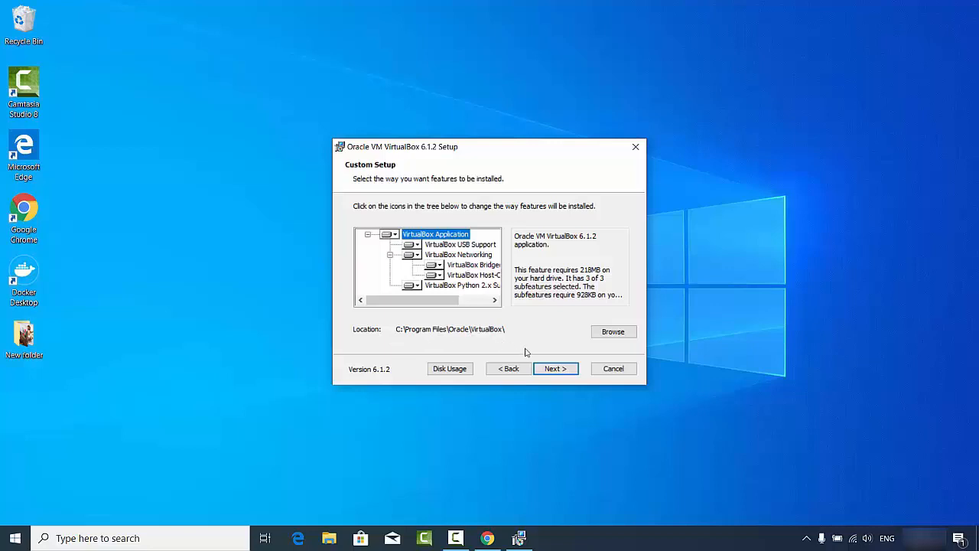
left_click(551, 373)
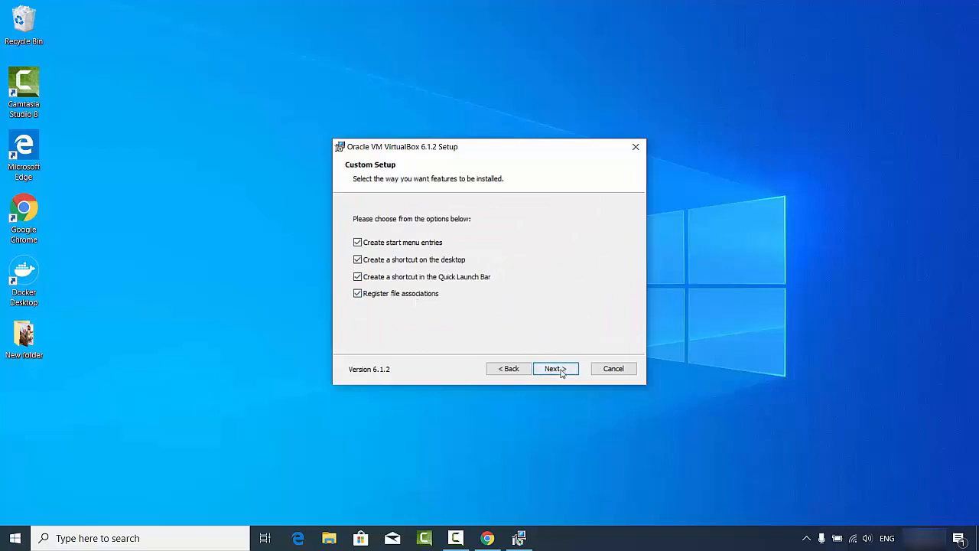
left_click(561, 373)
left_click(561, 371)
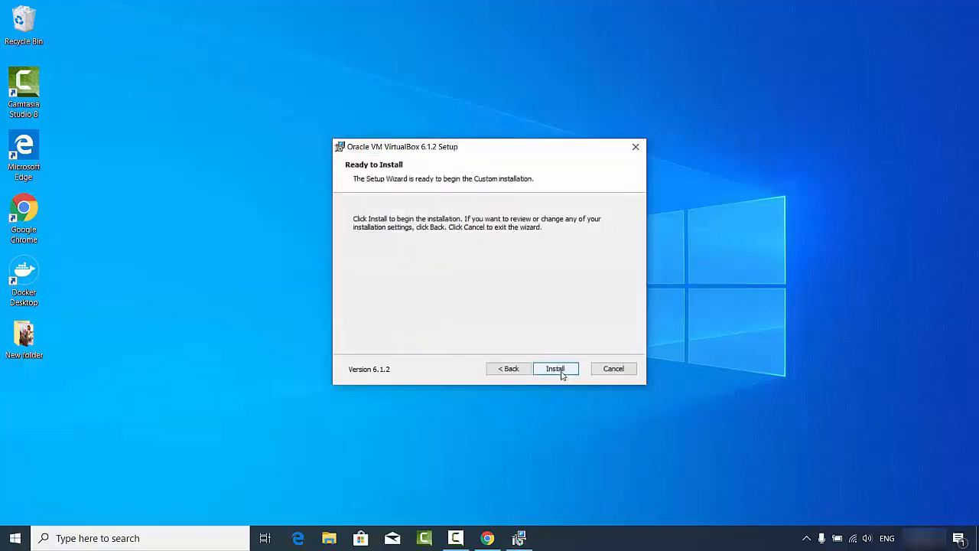
left_click(562, 373)
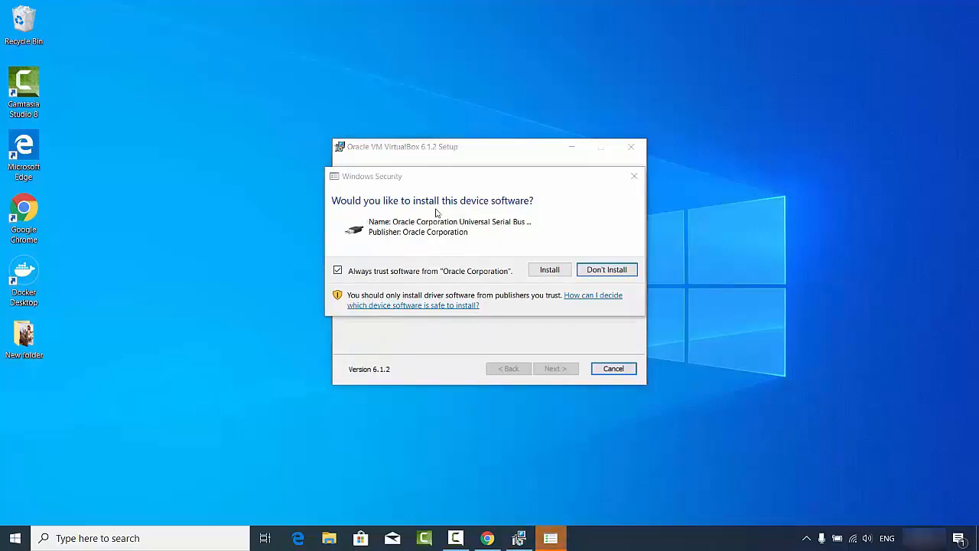
left_click(548, 270)
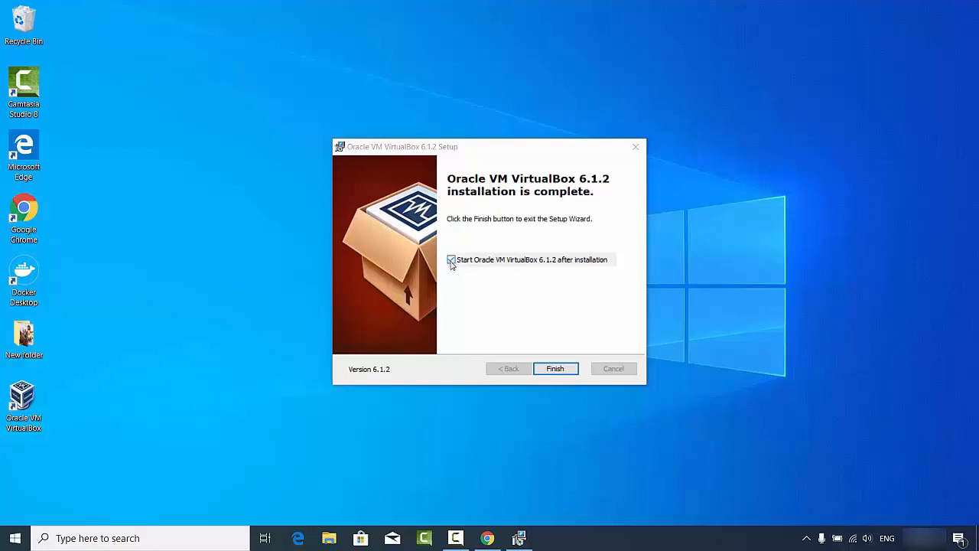
left_click(554, 369)
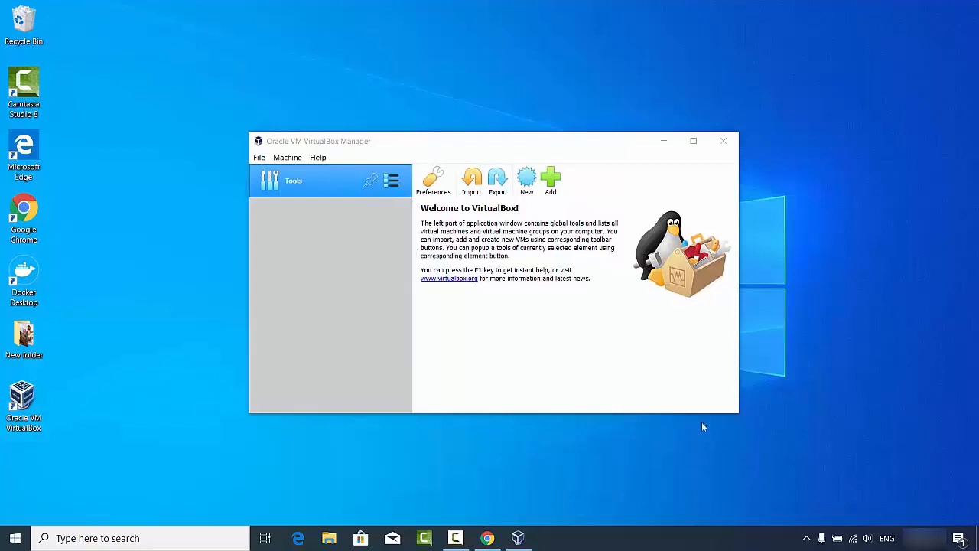
Step: Enlarge the VirtualBox Manager window, reopening it after an accidental close
left_click_drag(739, 413, 843, 500)
left_click(818, 140)
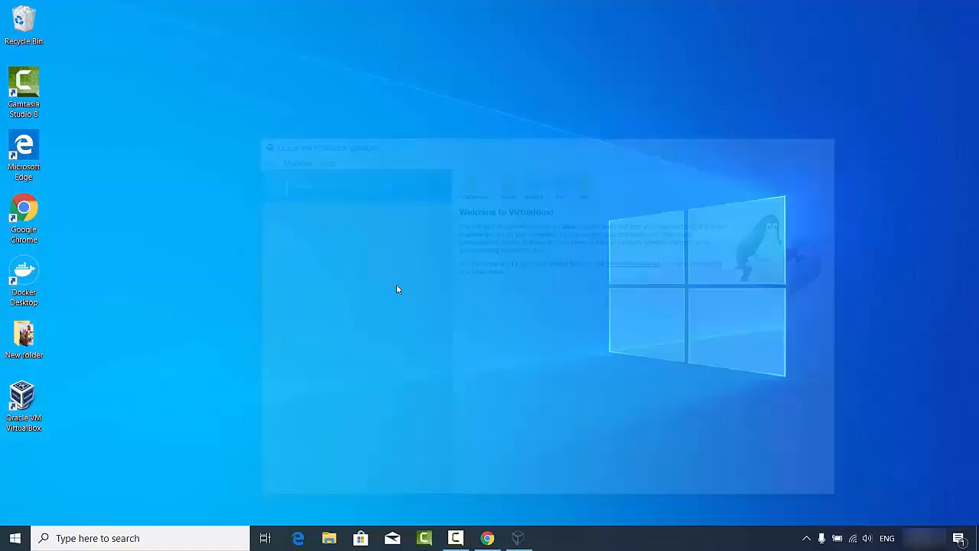
double_click(23, 405)
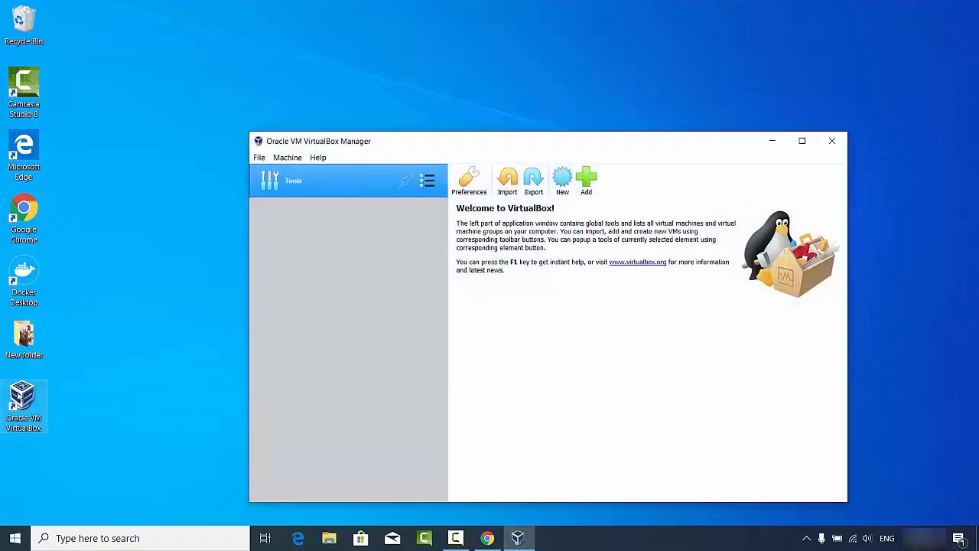
left_click_drag(250, 133, 131, 35)
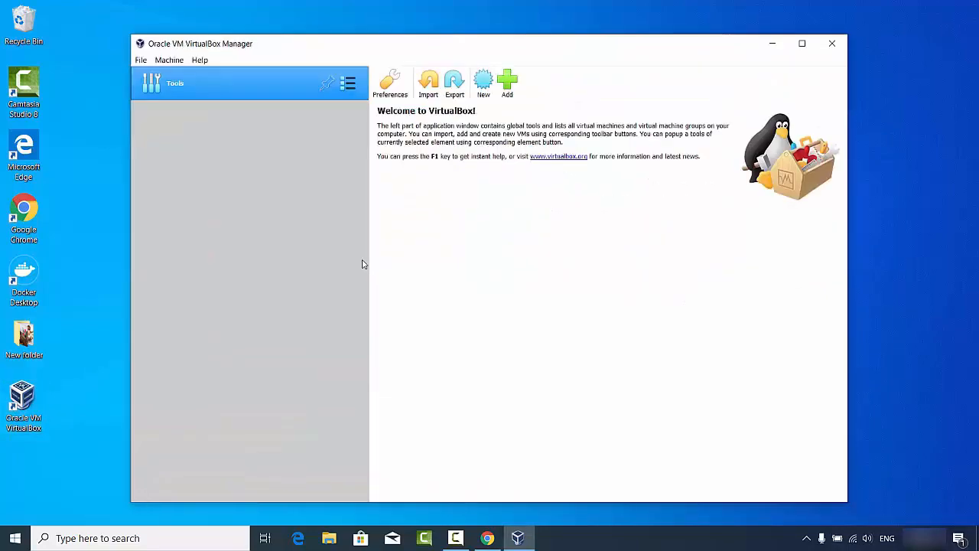
Step: Create a new machine named Ubuntu, type Linux, version Ubuntu (64-bit), and continue
left_click(482, 86)
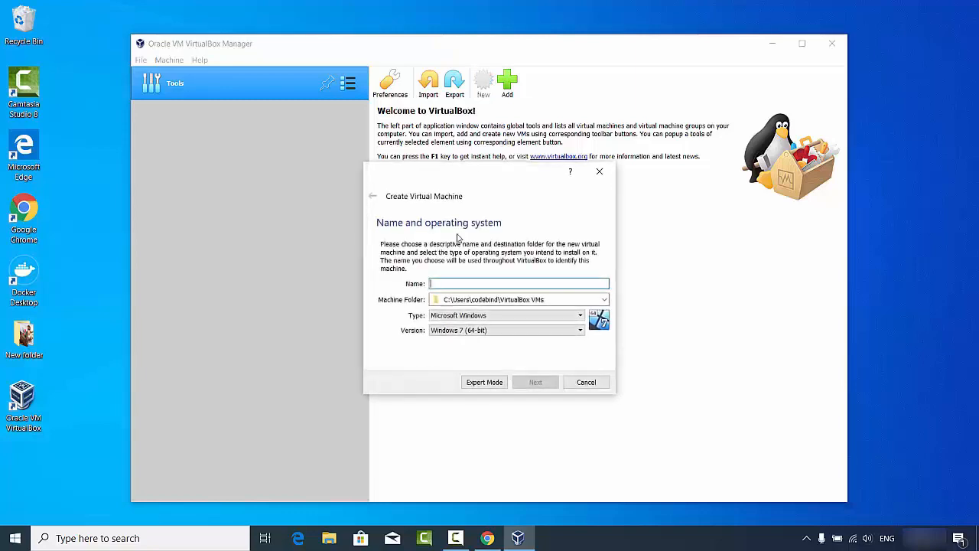
left_click(452, 321)
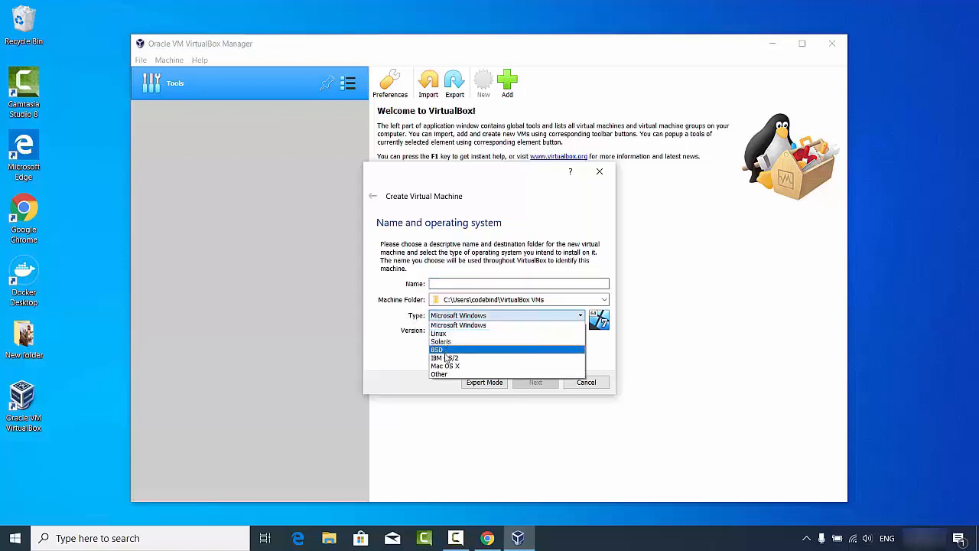
left_click(451, 284)
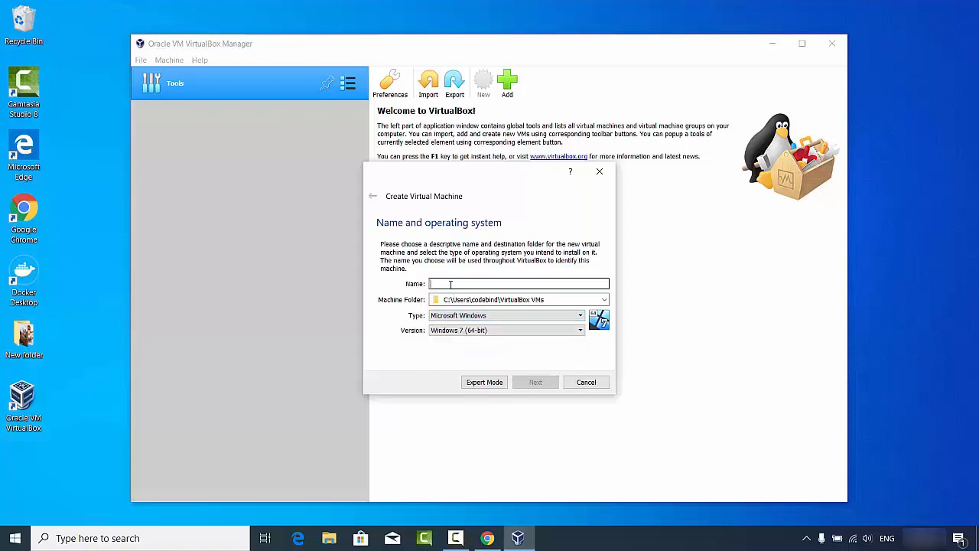
type("U")
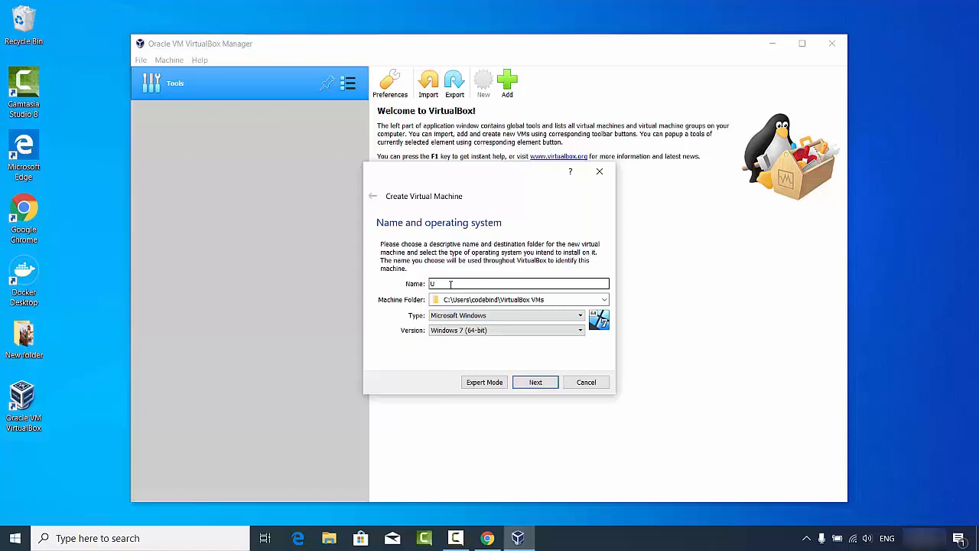
type("buntu")
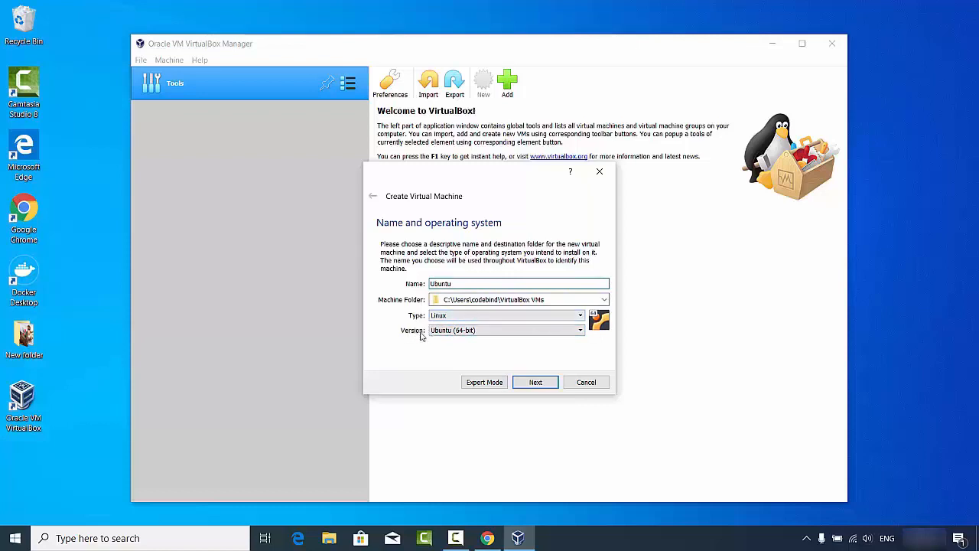
left_click(439, 331)
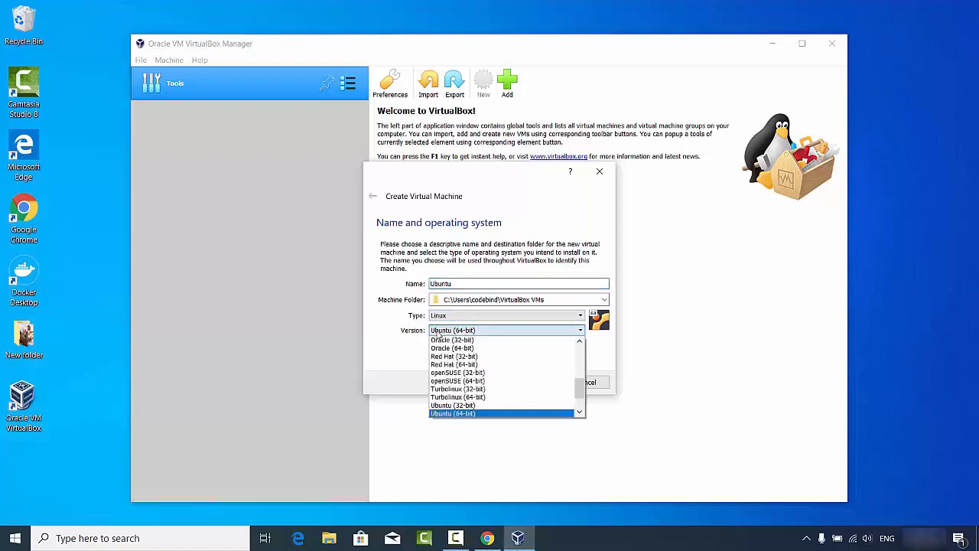
left_click(448, 413)
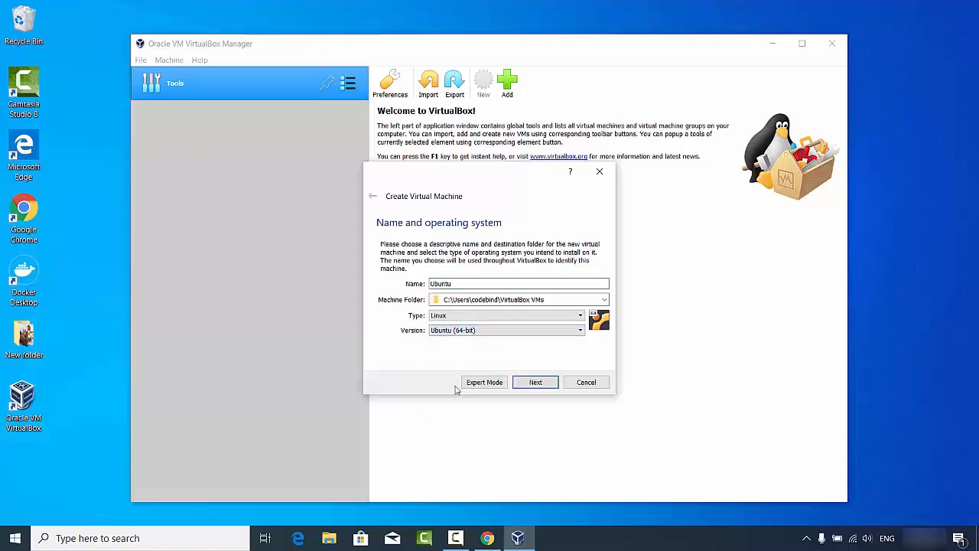
left_click(521, 382)
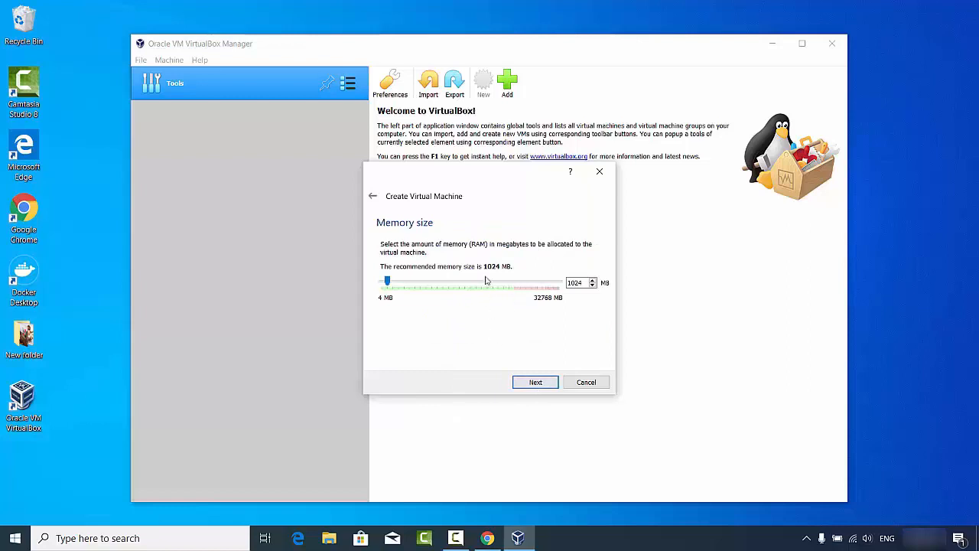
Step: Drag the RAM slider to roughly 14315 MB
left_click_drag(388, 281, 459, 282)
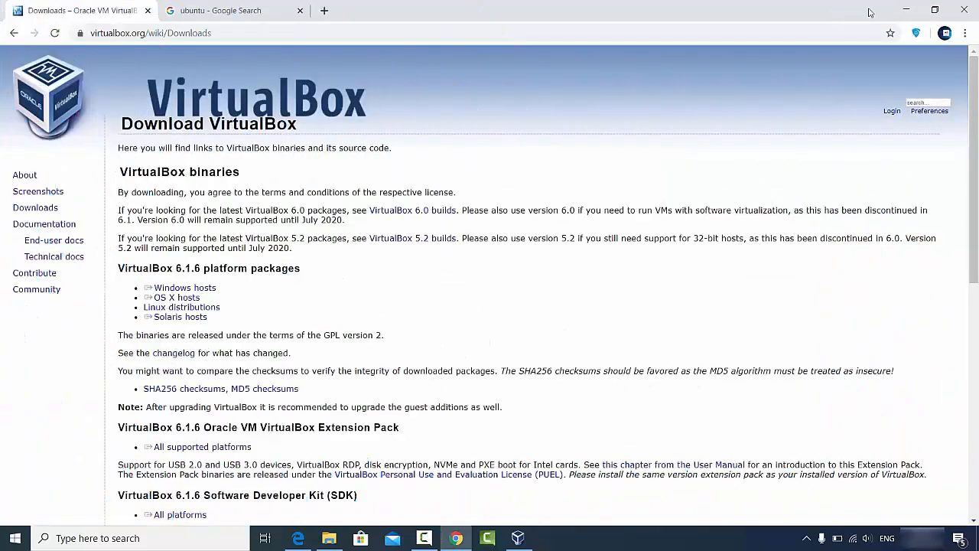
Step: Bring Chrome back and switch to the 'ubuntu - Google Search' tab
left_click(899, 11)
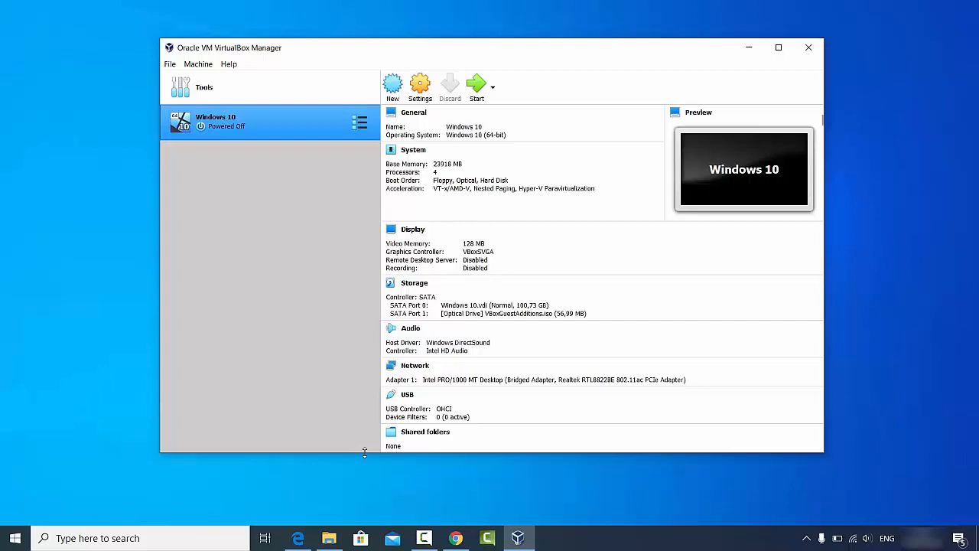
left_click(446, 538)
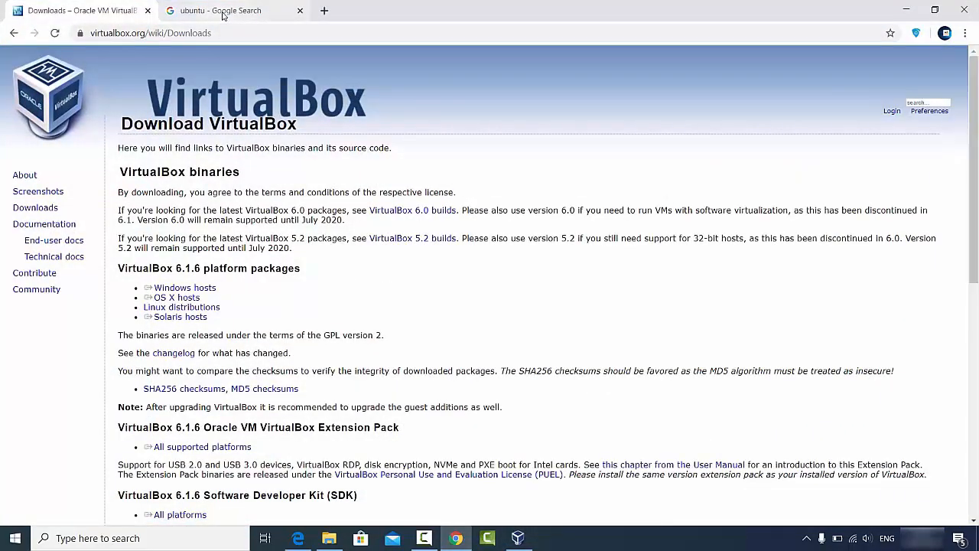
left_click(223, 15)
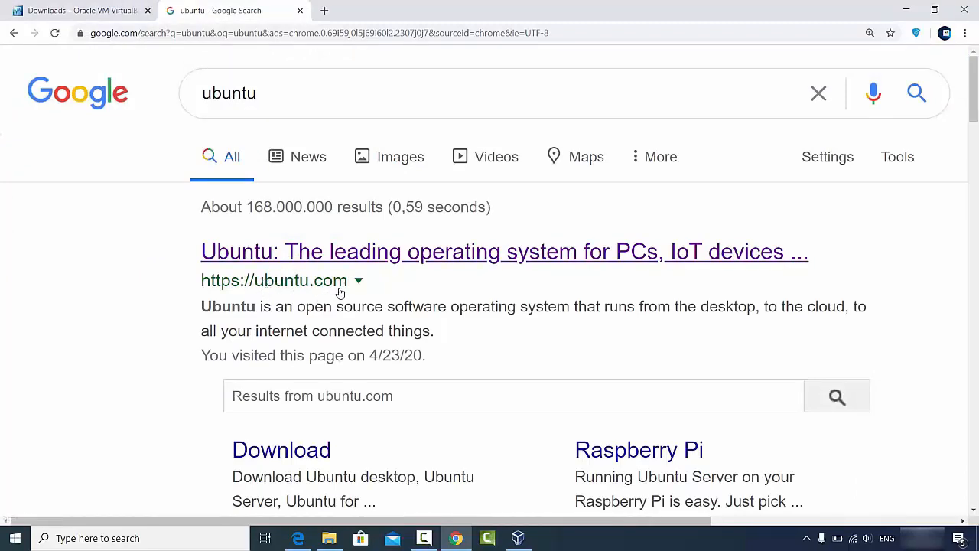
Step: Open ubuntu.com from the results and show its Download menu
left_click(329, 252)
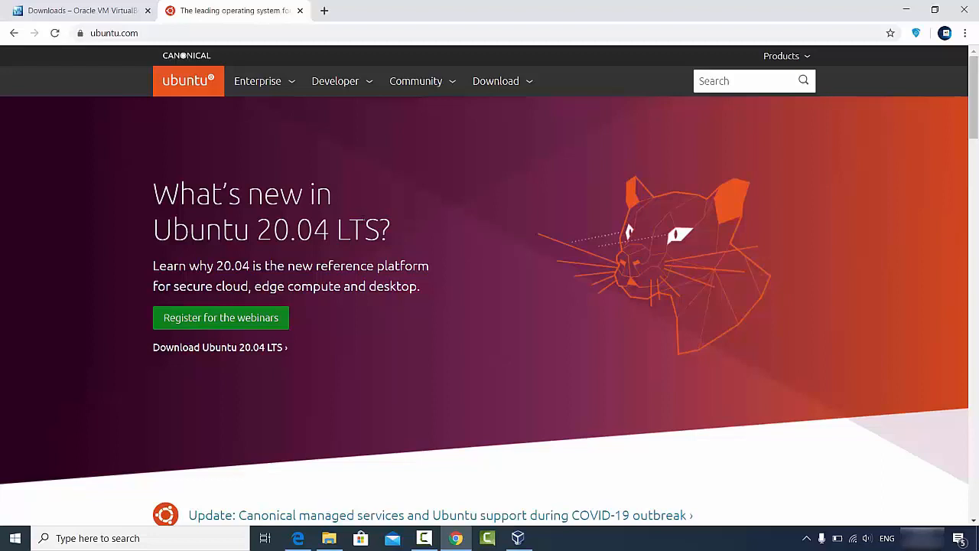
left_click(503, 82)
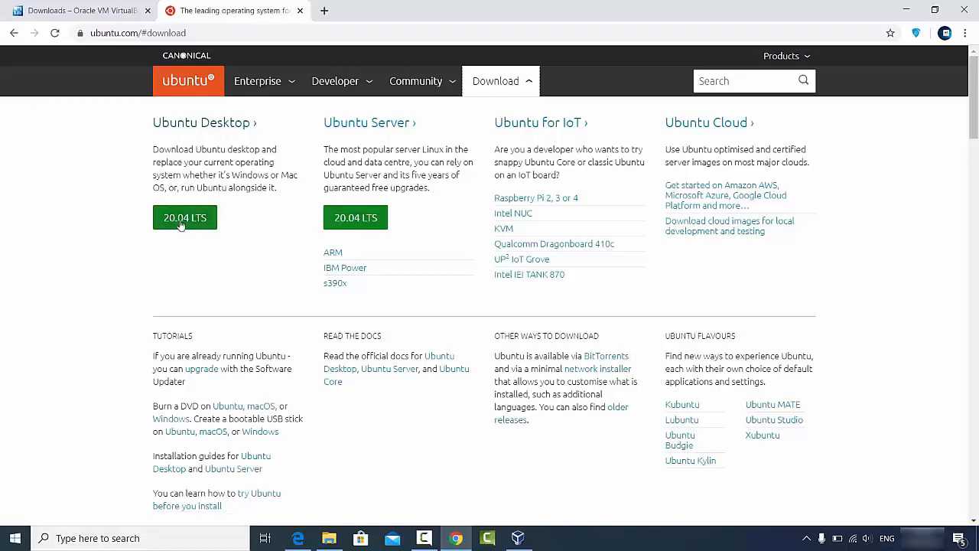
Step: Start the Ubuntu 20.04 desktop ISO download, then cancel it from the download bar
left_click(193, 128)
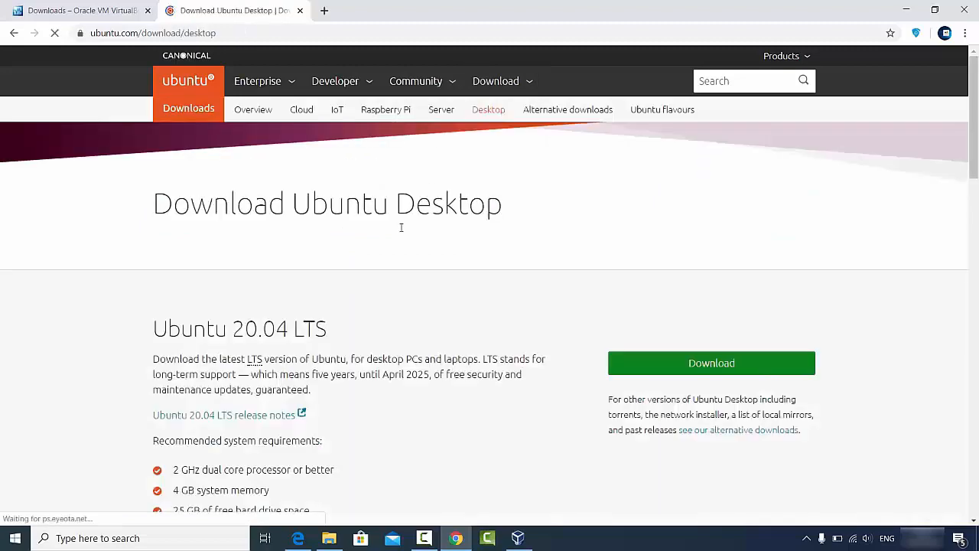
scroll(328, 282, "down", 1)
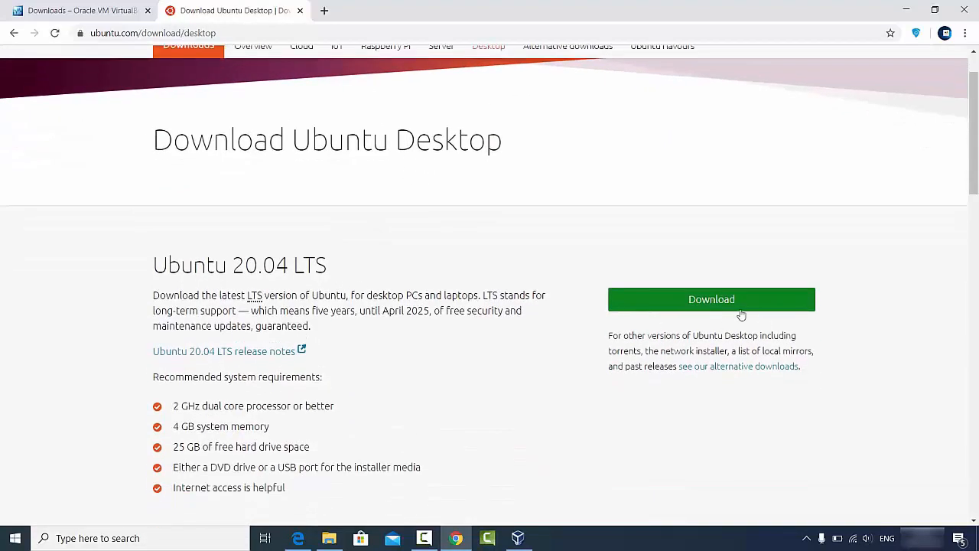
left_click(666, 304)
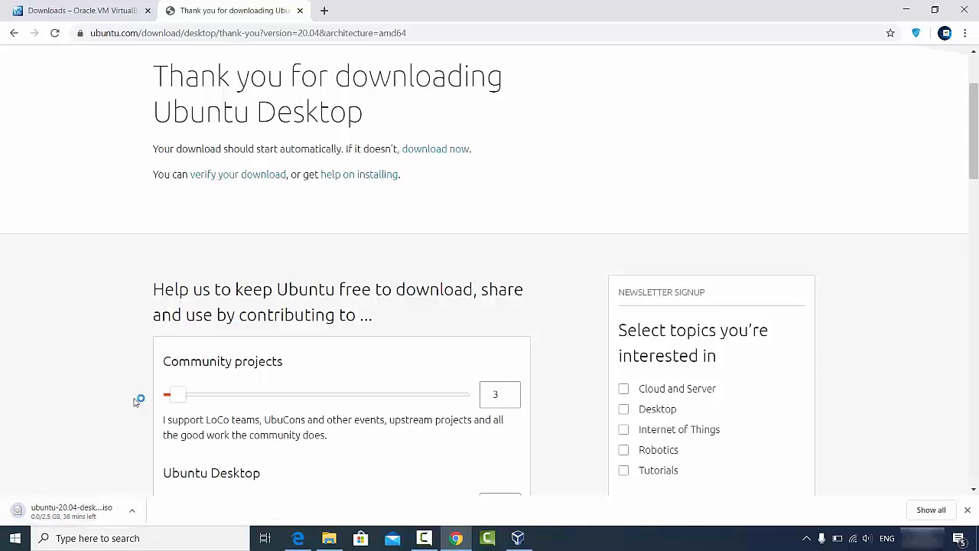
scroll(146, 385, "down", 3)
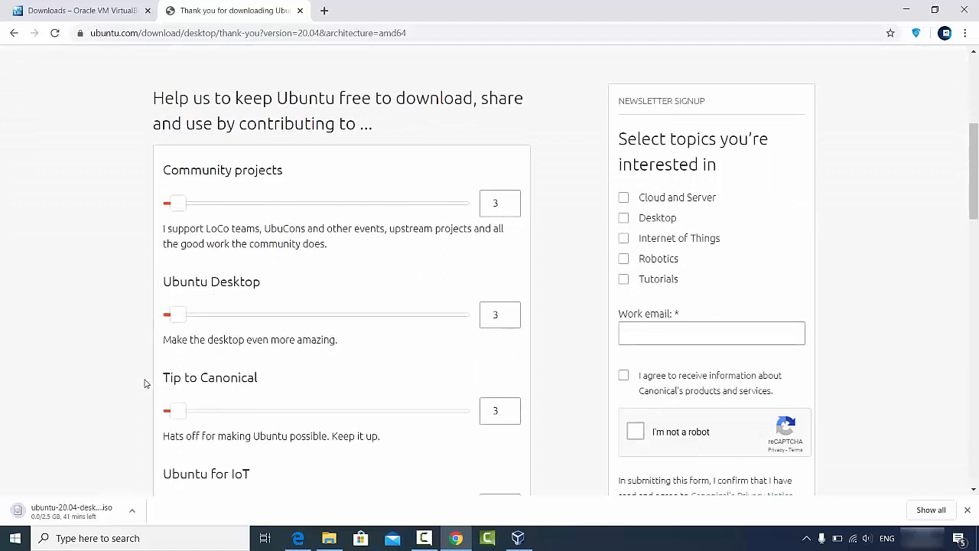
left_click(132, 511)
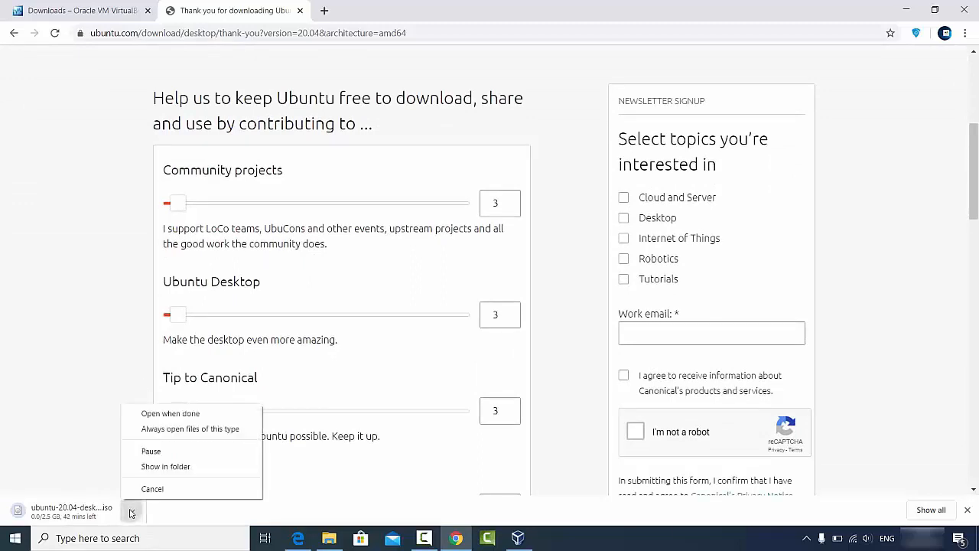
left_click(152, 488)
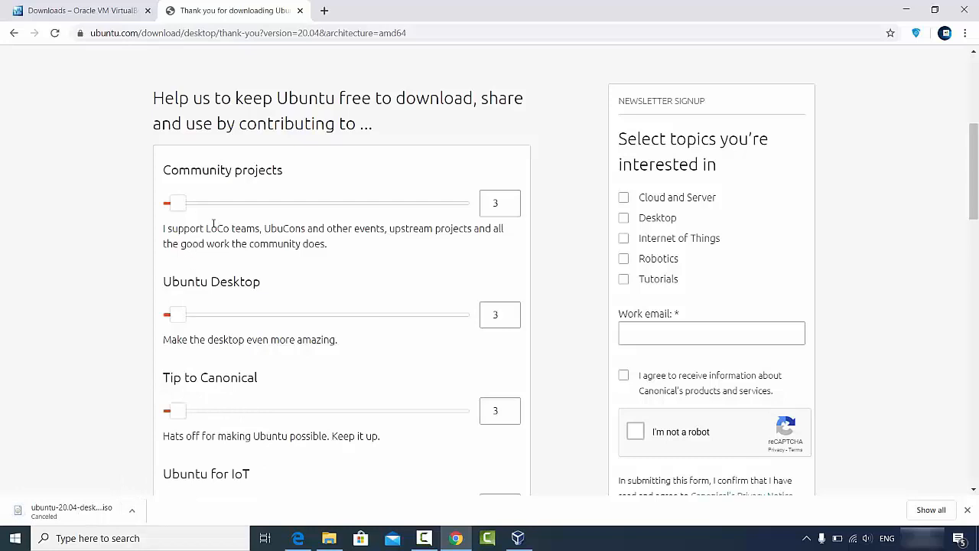
Step: Minimize Chrome and open the D:\Videos\Ubuntu folder containing ubuntu-20.04-desktop-amd64.iso
scroll(258, 222, "down", 2)
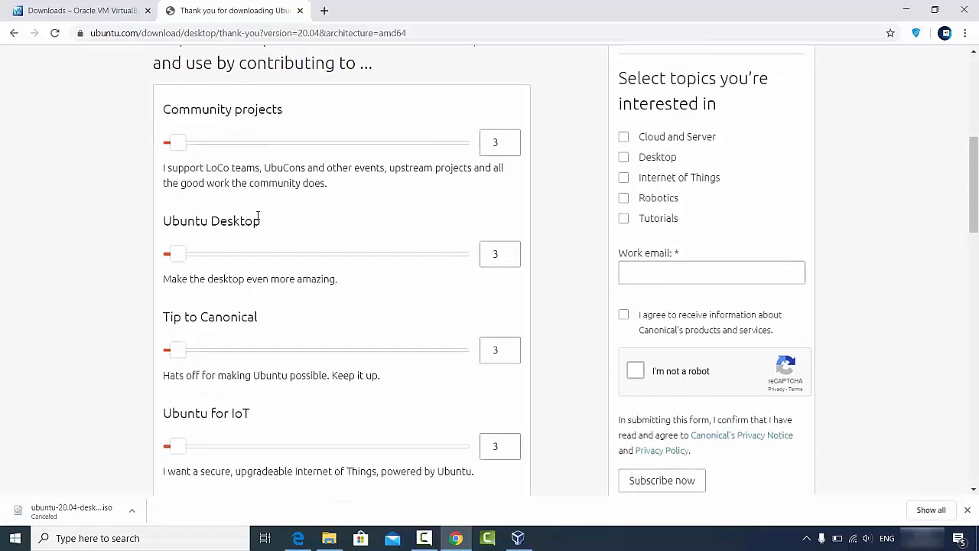
scroll(257, 224, "down", 2)
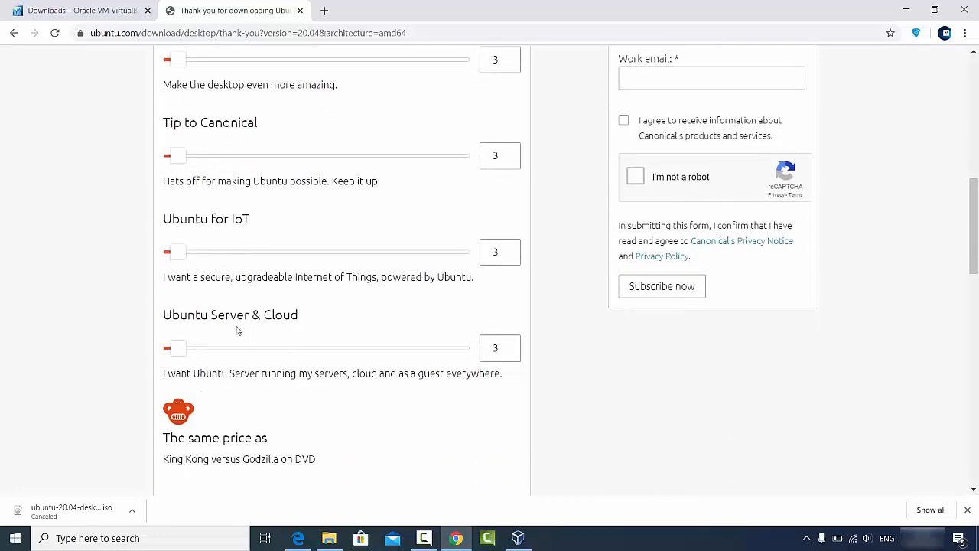
scroll(293, 306, "down", 2)
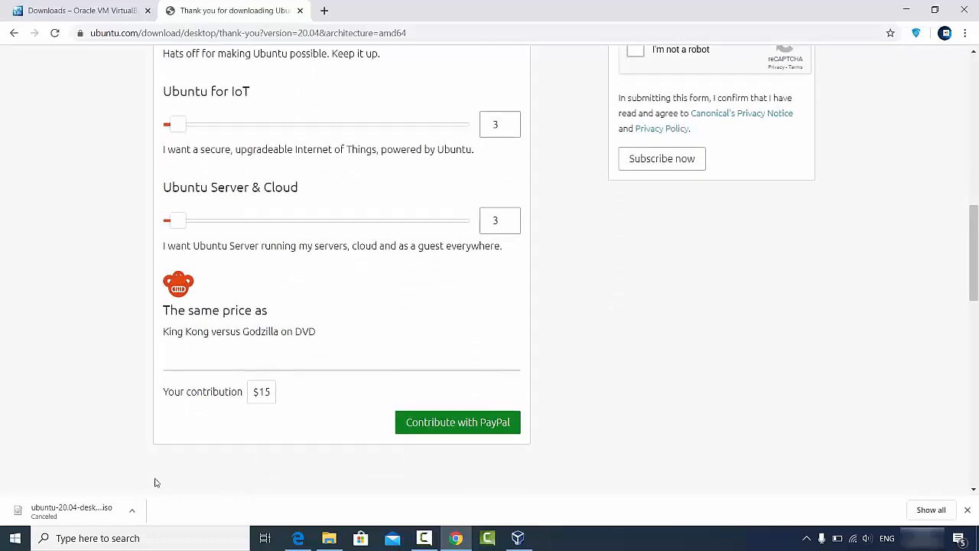
left_click(905, 10)
left_click(329, 538)
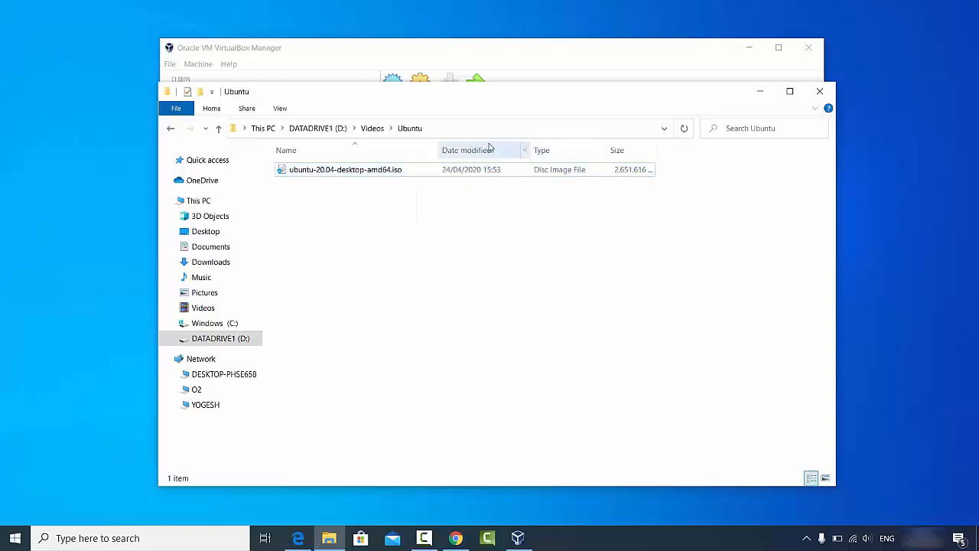
Step: Minimize the D:\Videos\Ubuntu File Explorer window to reveal VirtualBox Manager
left_click(760, 91)
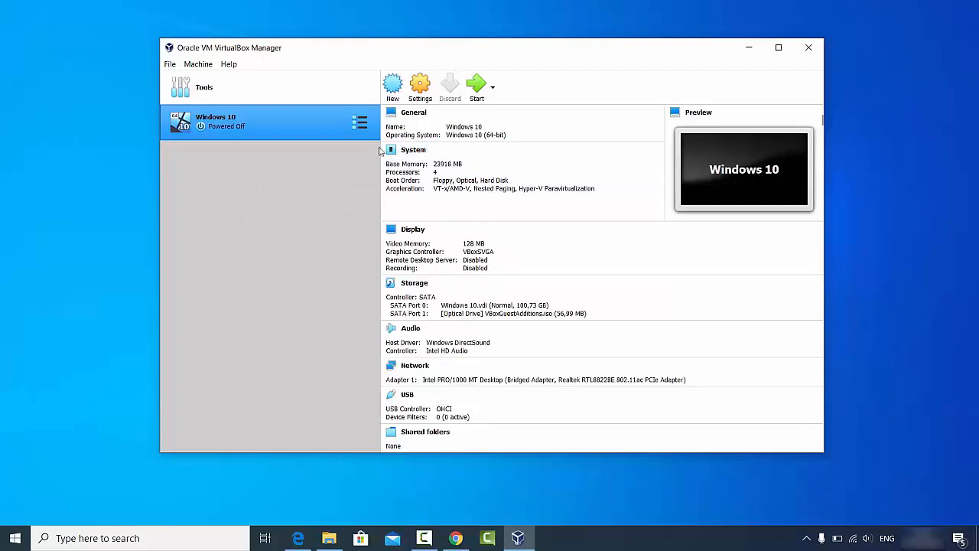
Step: Start a new machine named Ubuntu 20.04, checking the ISO file name in File Explorer
left_click(392, 86)
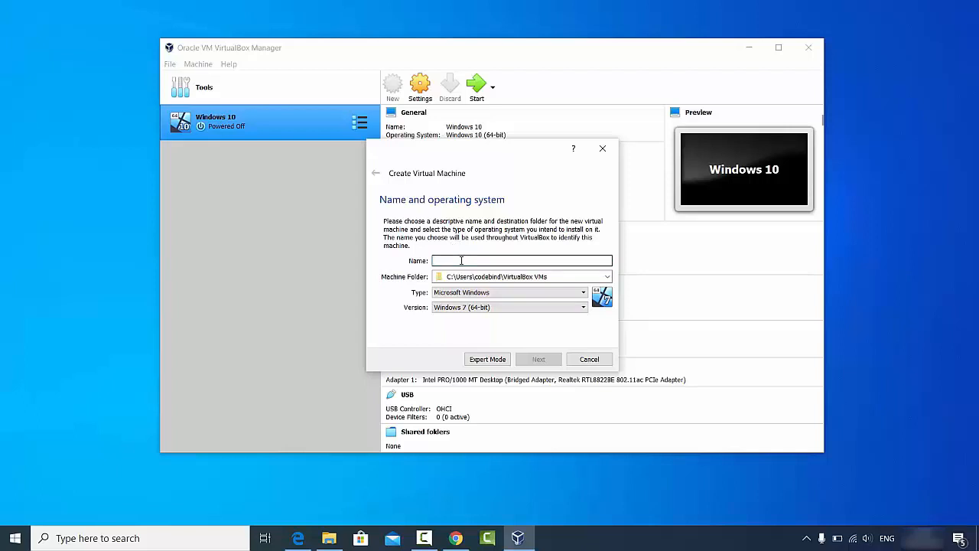
type("U")
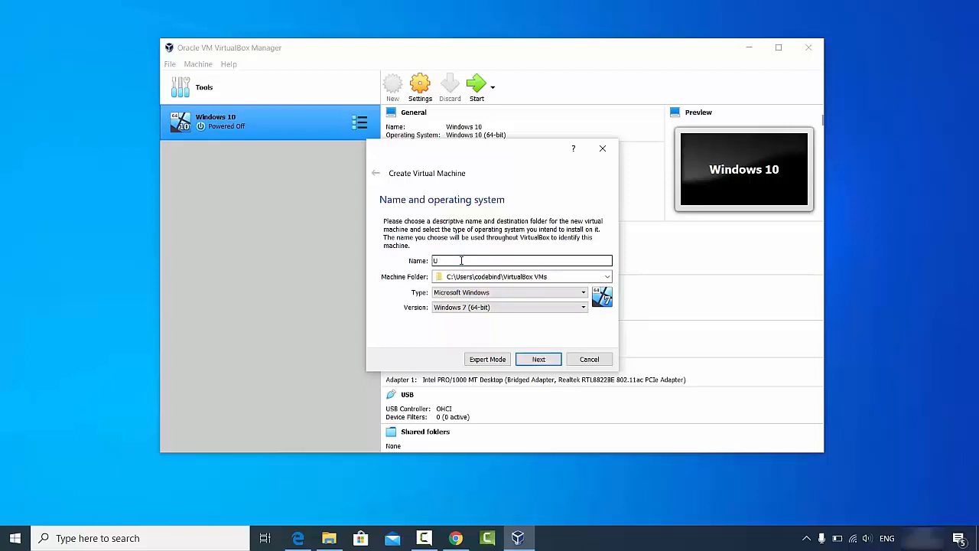
type("buntu 20.04")
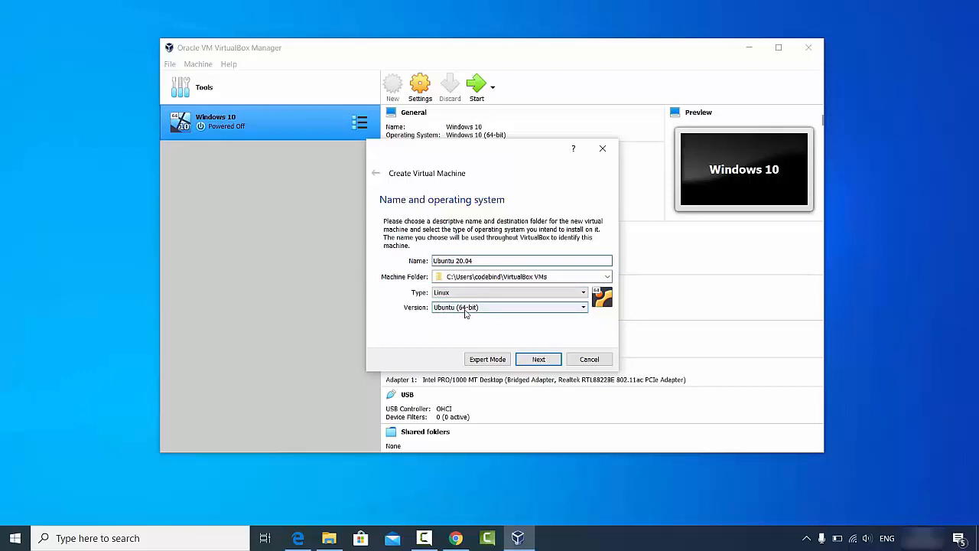
left_click(330, 538)
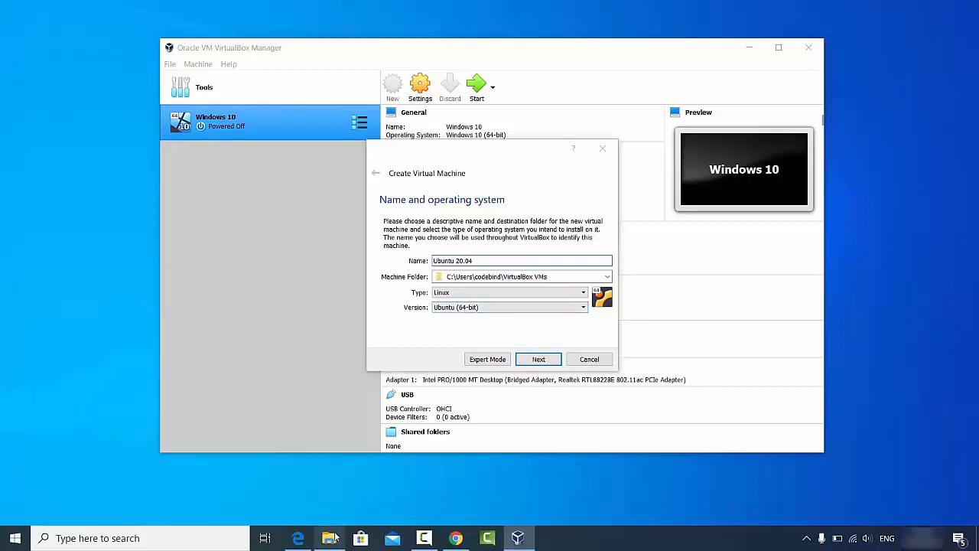
left_click(424, 179)
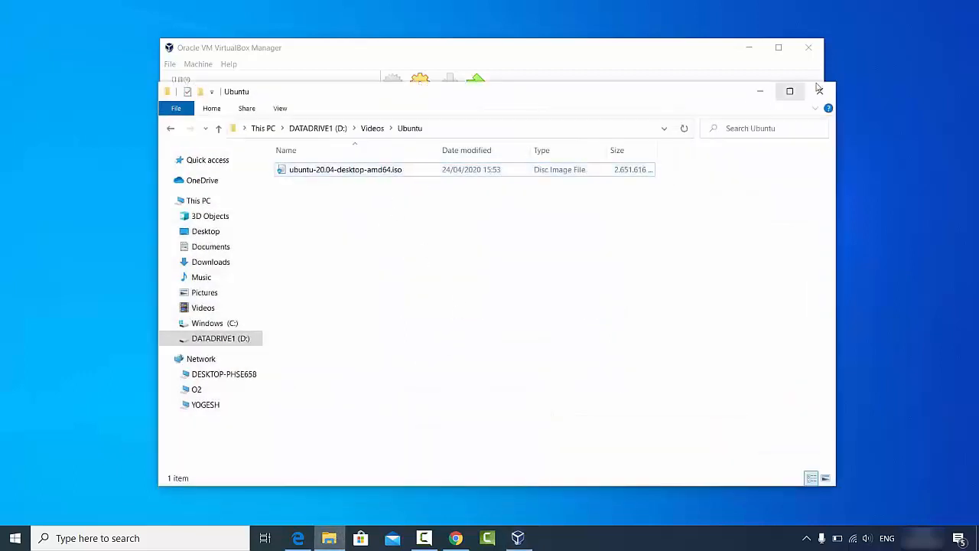
left_click(749, 92)
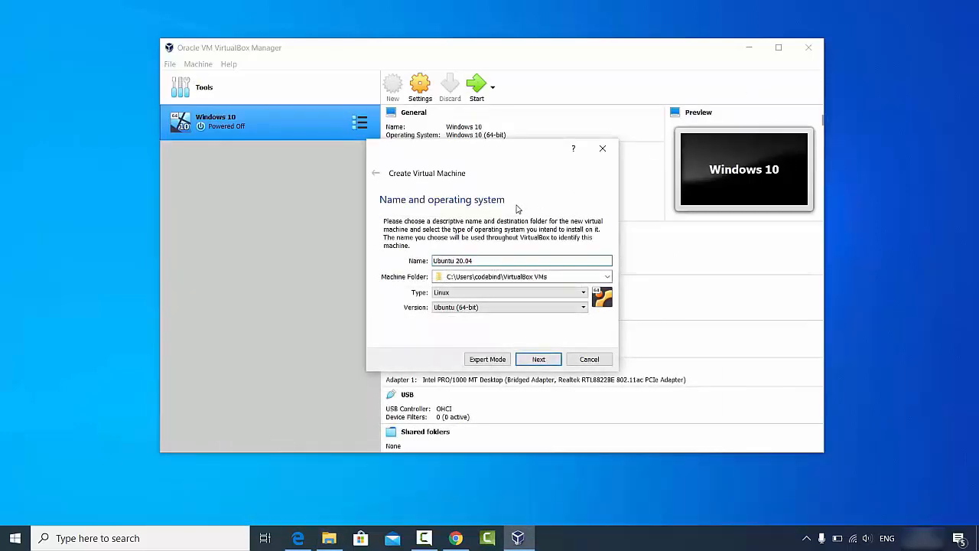
Step: Keep version Ubuntu (64-bit) under type Linux and continue to memory size
left_click(475, 307)
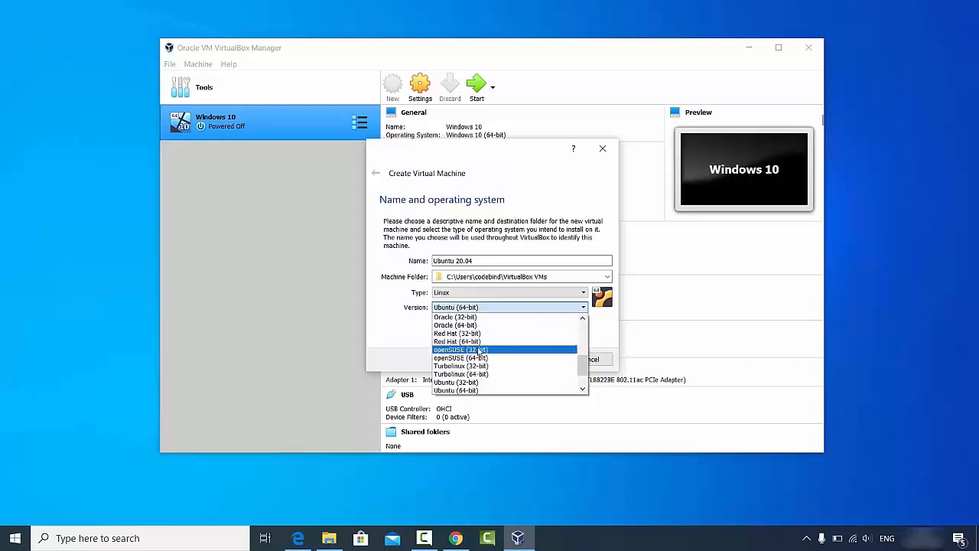
scroll(479, 346, "down", 1)
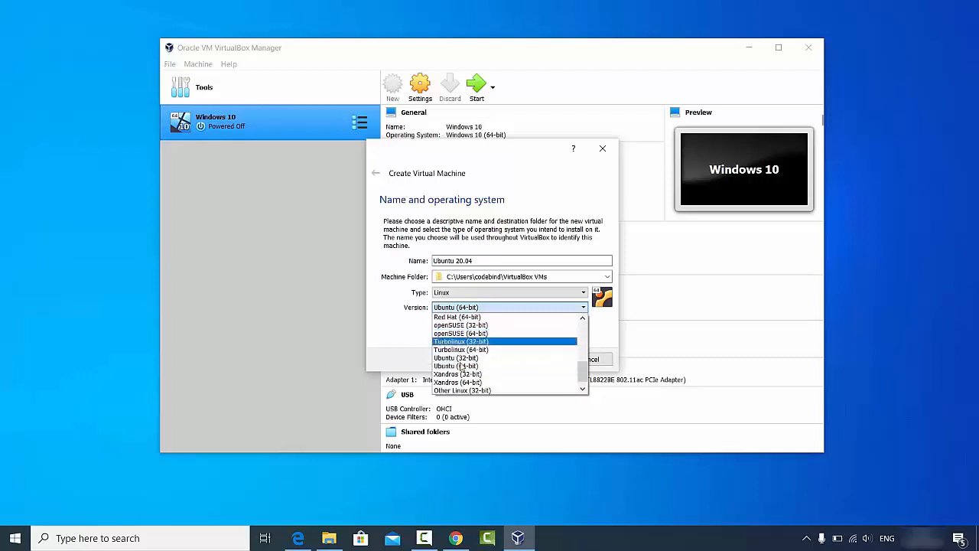
scroll(462, 368, "down", 1)
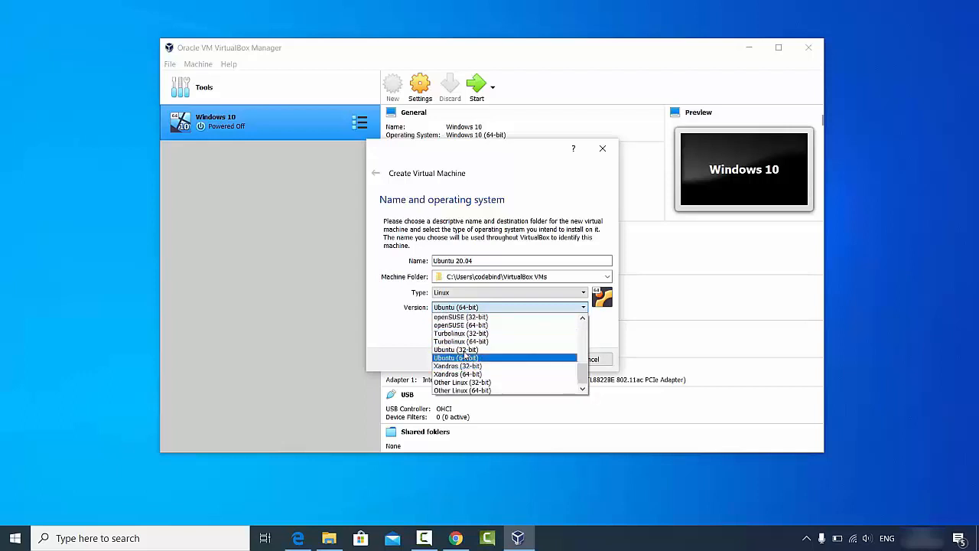
left_click(407, 347)
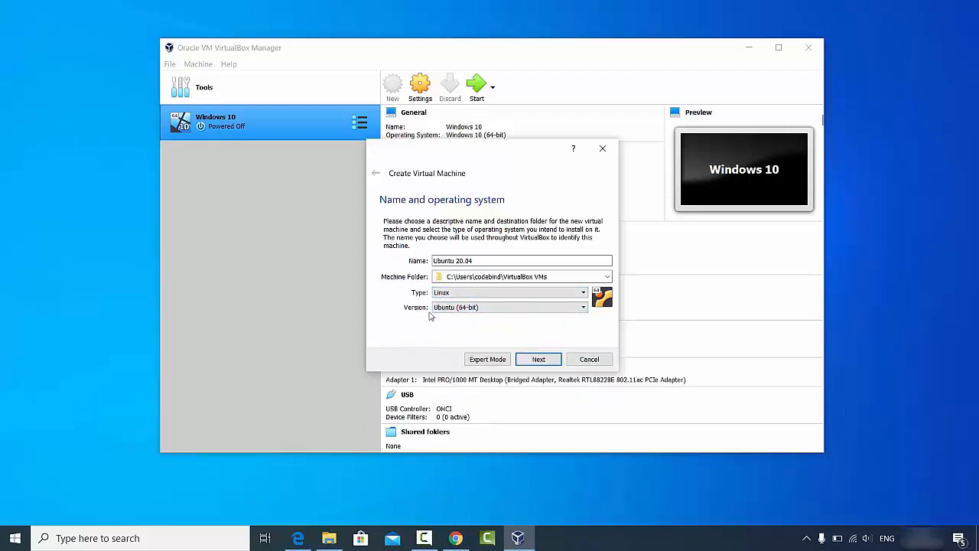
left_click(525, 358)
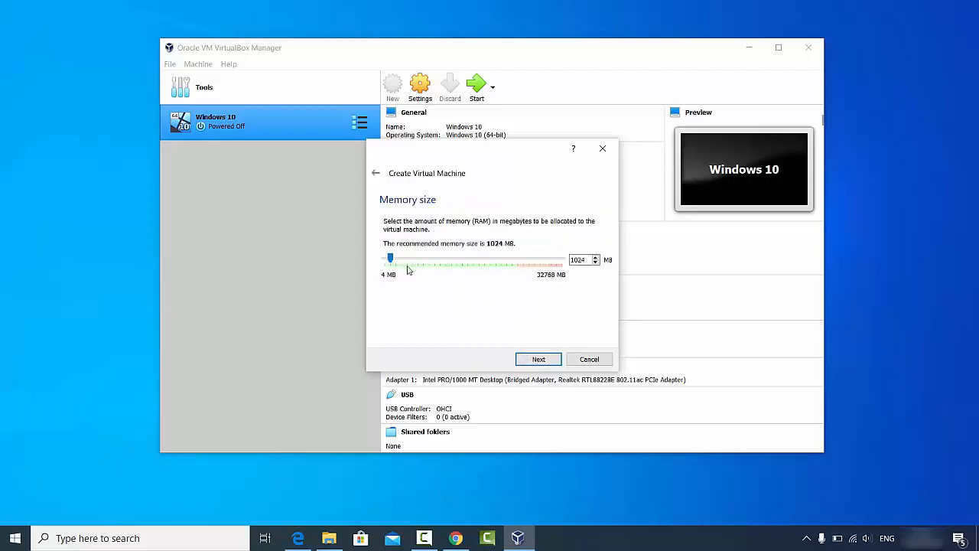
Step: Set the machine's memory to 24483 MB and move on to the hard disk step
left_click_drag(390, 259, 519, 264)
left_click(535, 359)
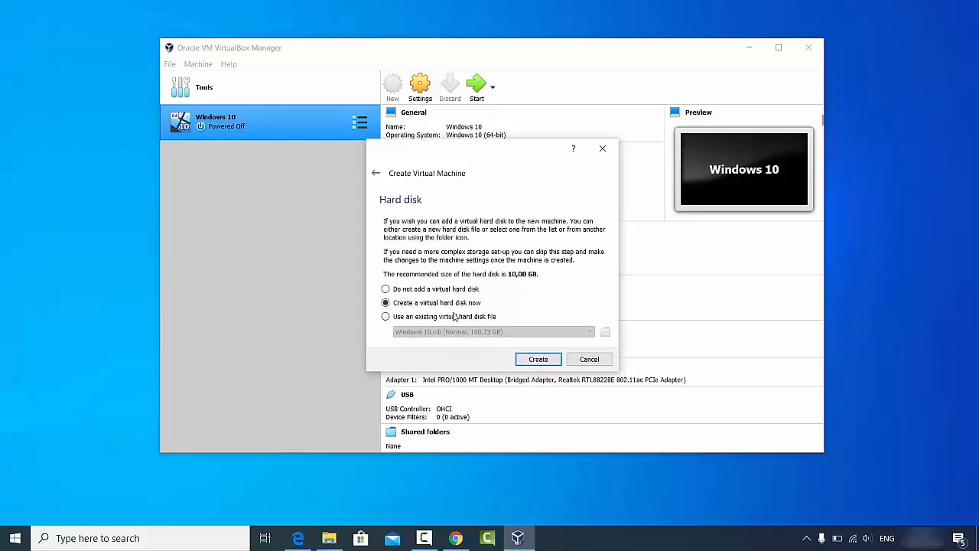
Step: Create a new dynamically allocated VDI hard disk, reaching its file location and size page
left_click(528, 363)
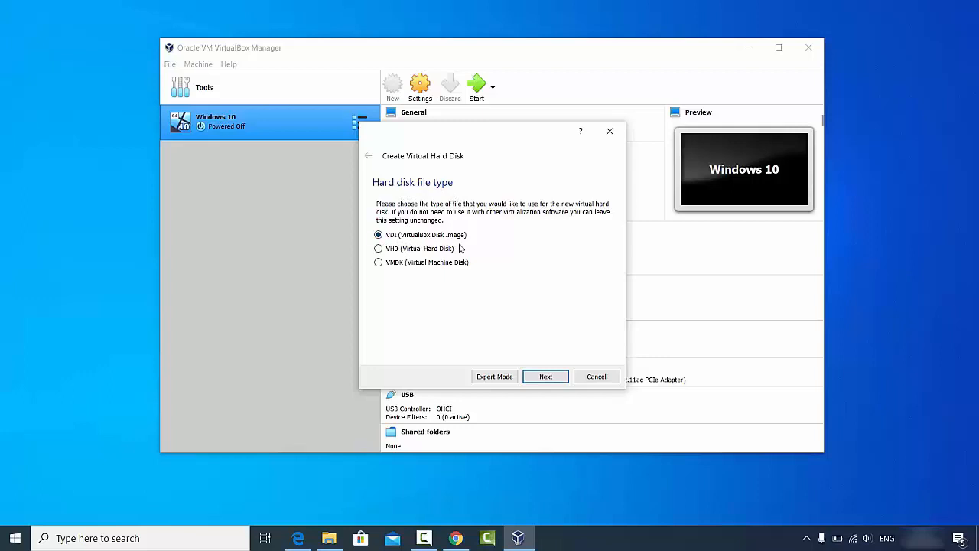
left_click(540, 376)
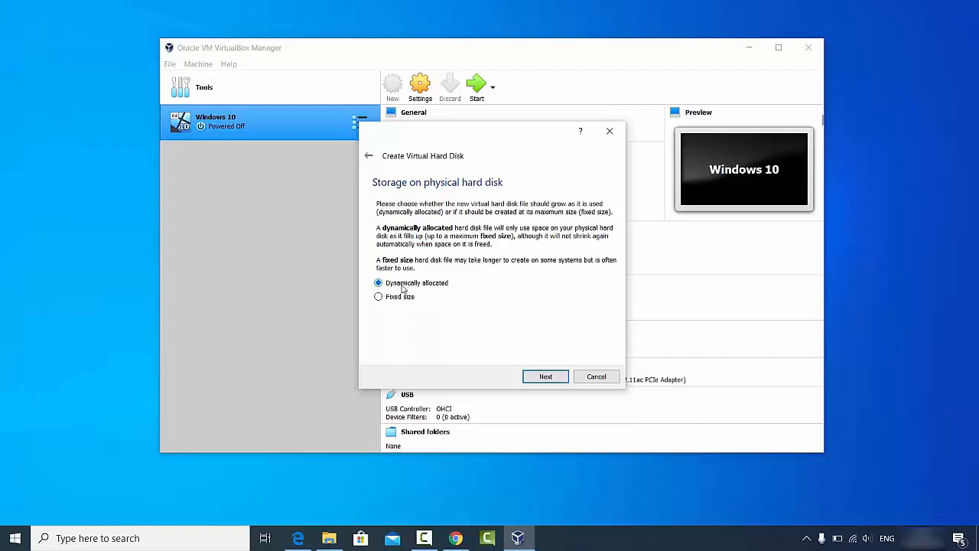
left_click(543, 376)
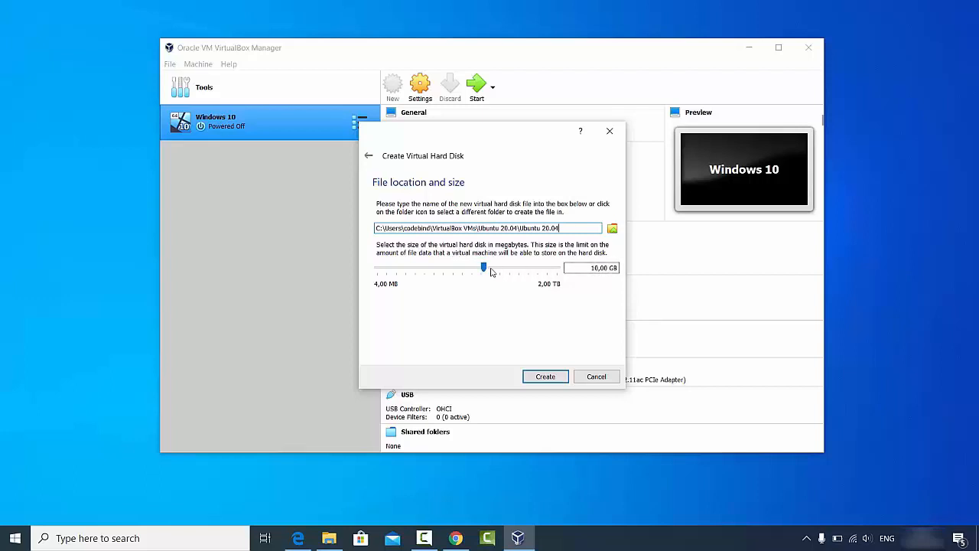
Step: Enlarge the Ubuntu 20.04 disk to 100,73 GB and create the machine
left_click_drag(484, 268, 488, 272)
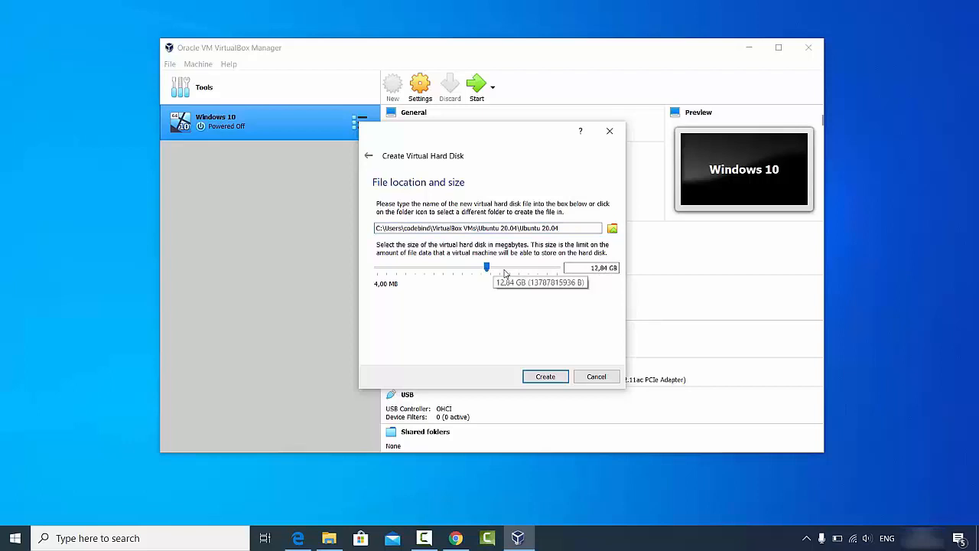
left_click_drag(489, 269, 518, 271)
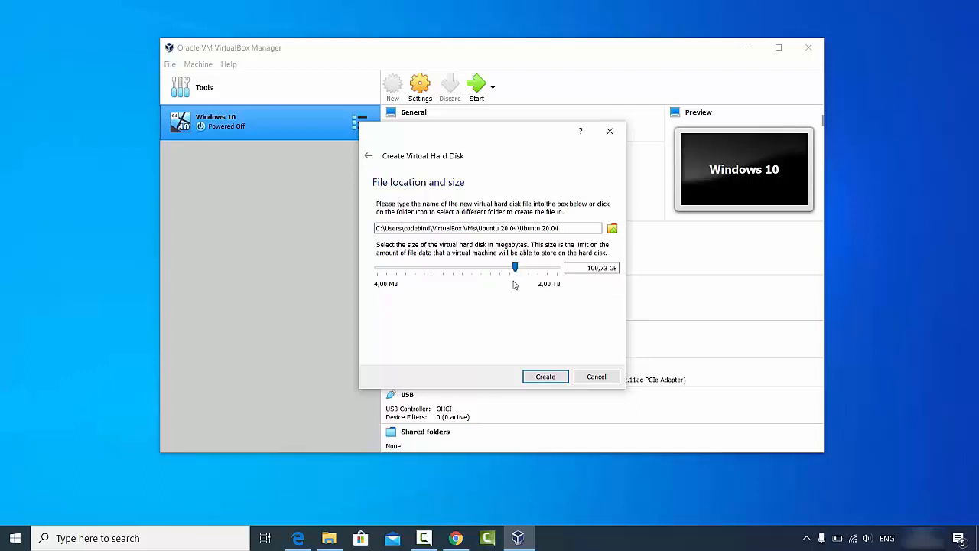
left_click(542, 378)
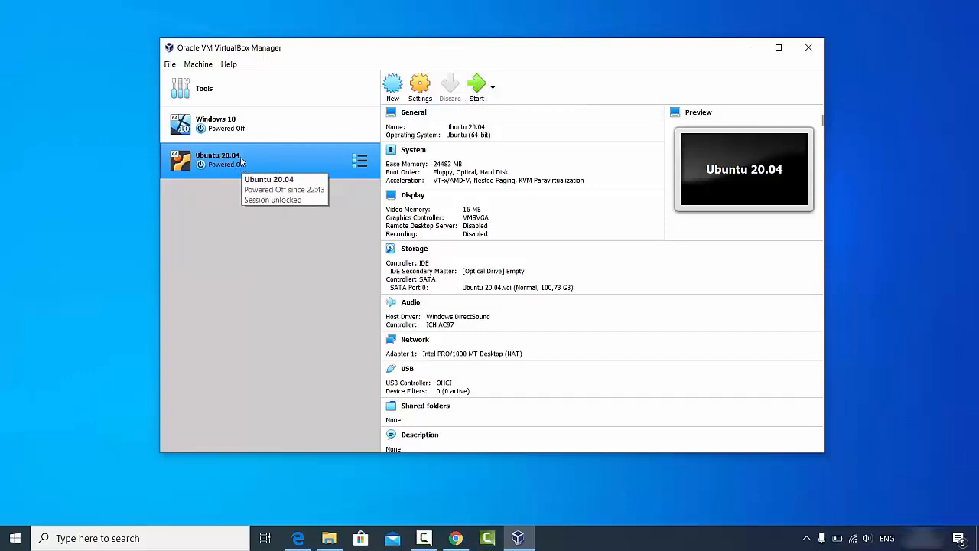
Step: In the VM's General Advanced settings, set Shared Clipboard and Drag'n'Drop to Bidirectional
left_click(418, 94)
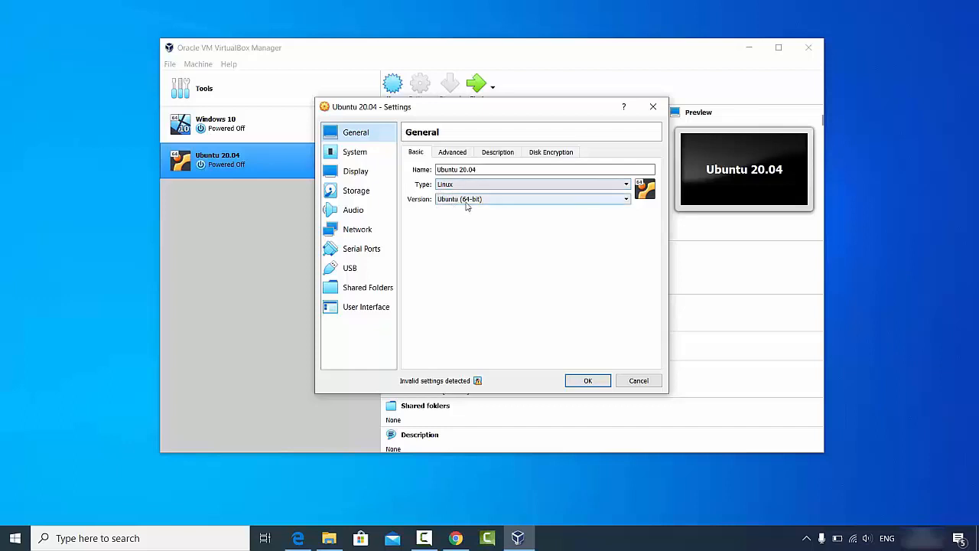
left_click(452, 153)
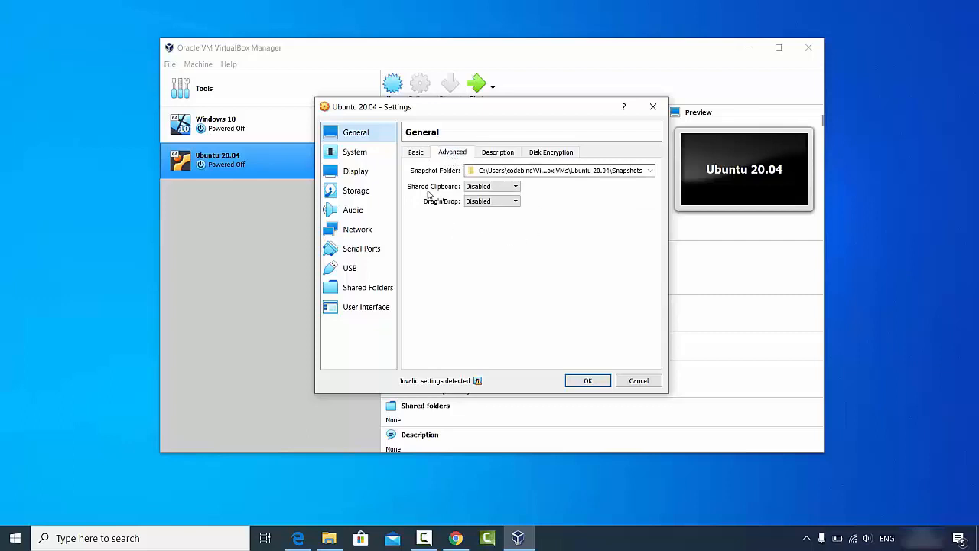
left_click(476, 189)
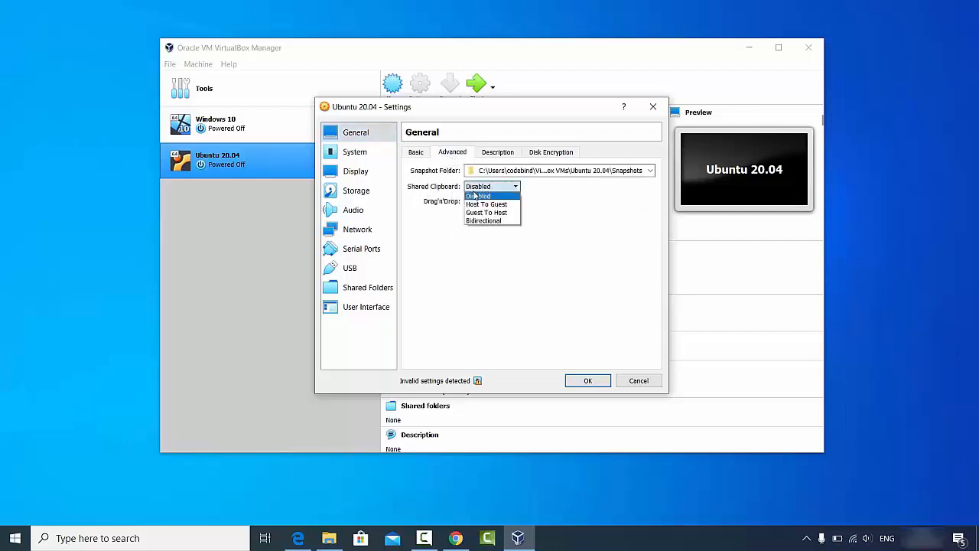
left_click(484, 222)
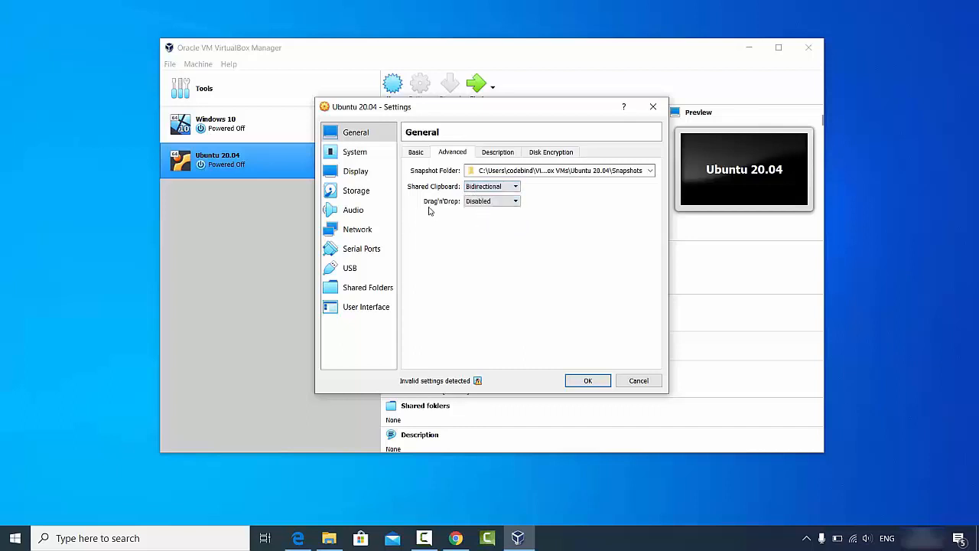
left_click(469, 203)
left_click(476, 234)
Step: Look over the Description and Disk Encryption tabs, then go to System settings
left_click(495, 155)
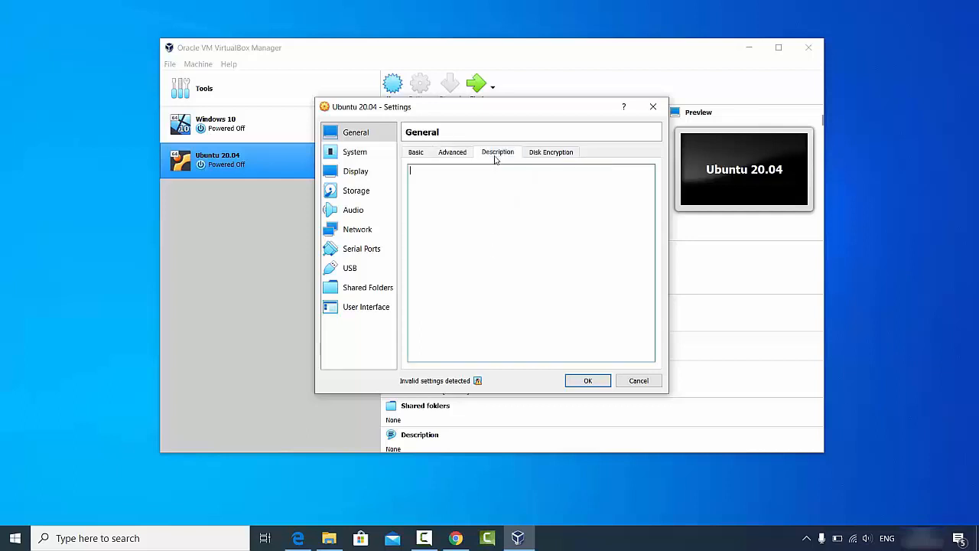
left_click(545, 153)
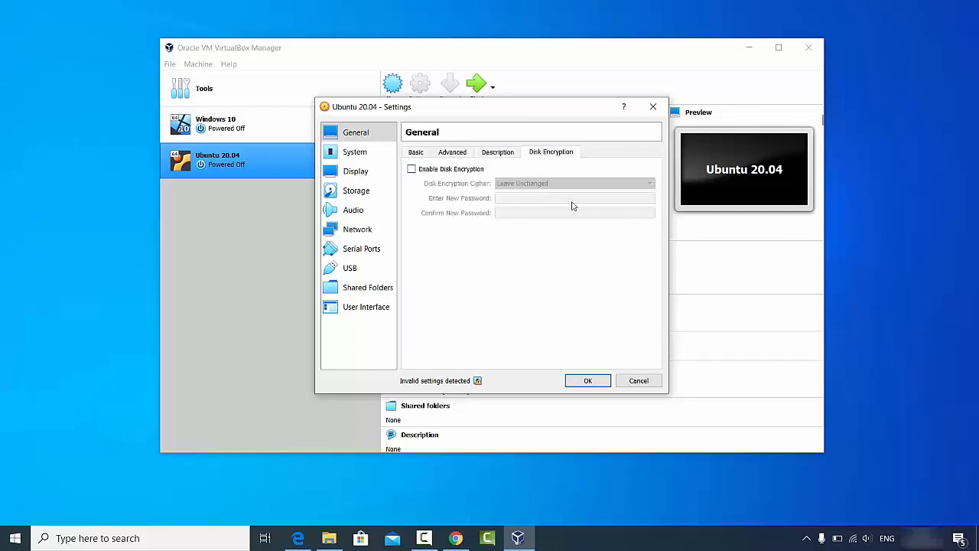
left_click(346, 157)
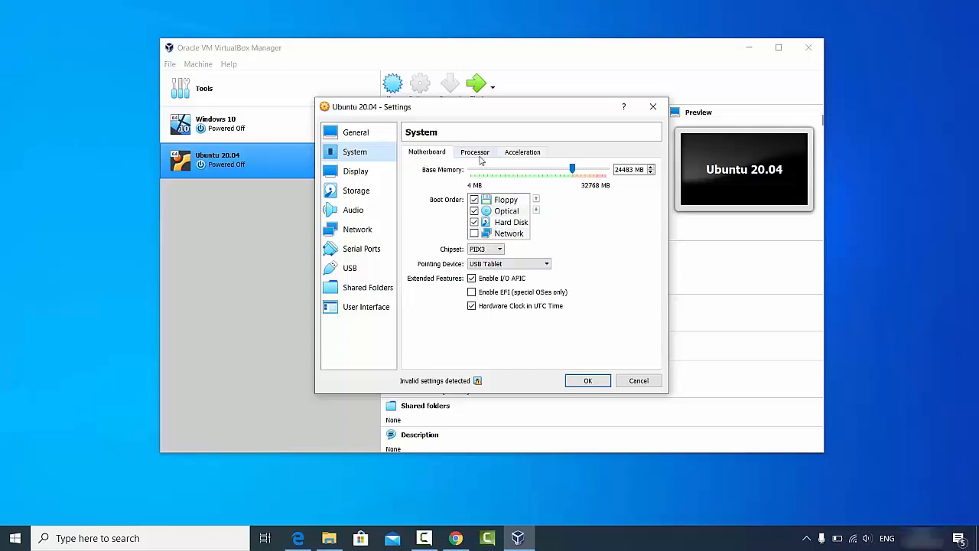
Step: Give the VM 4 processors, then move through Display to the Storage settings
left_click(478, 153)
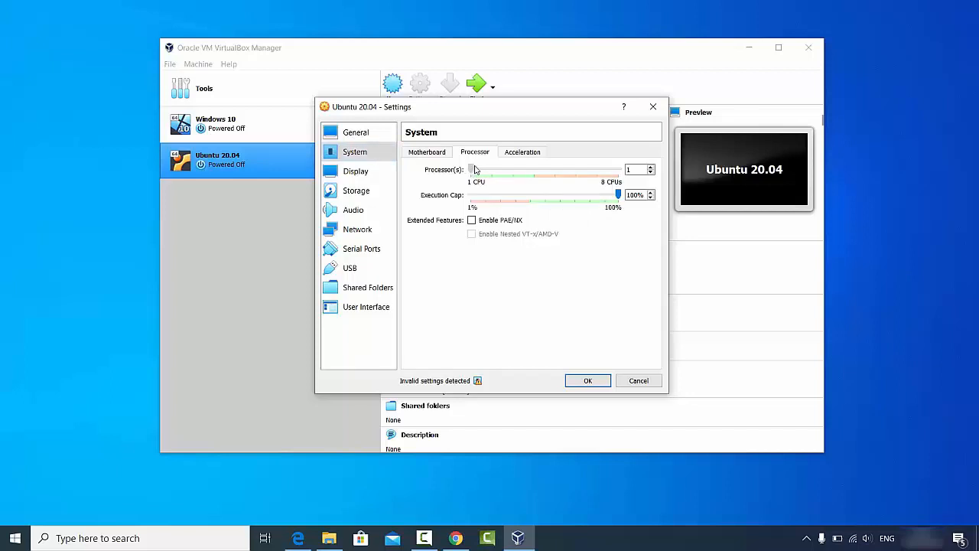
left_click_drag(481, 170, 527, 172)
left_click(374, 174)
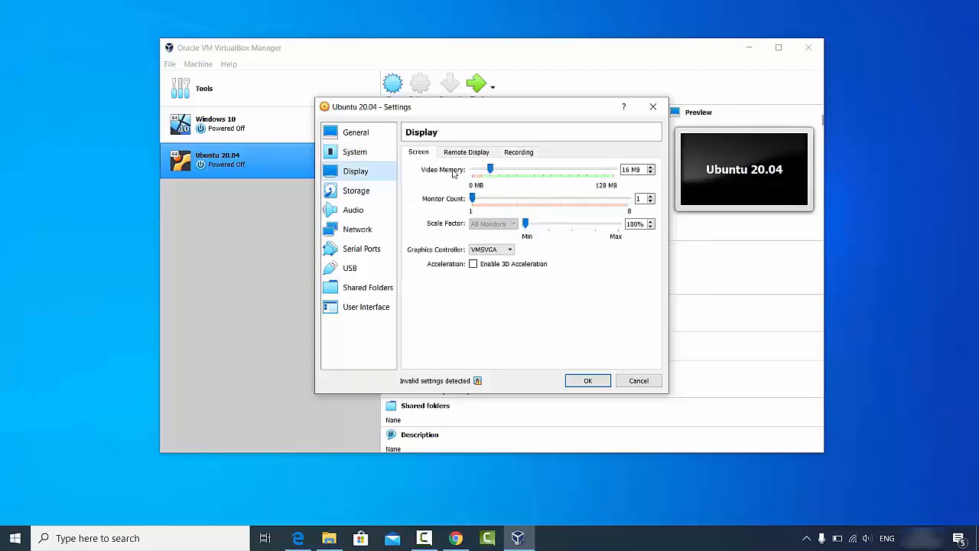
left_click(363, 195)
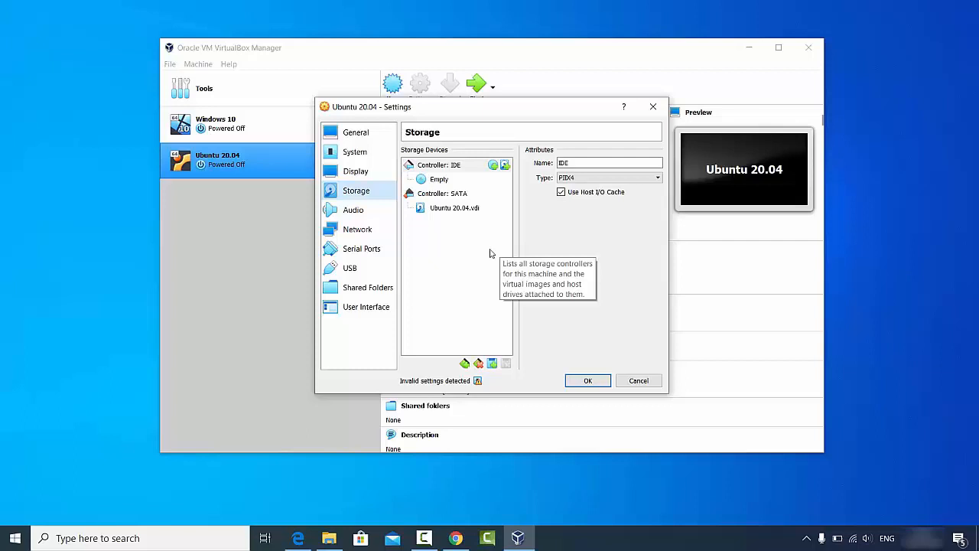
Step: Choose to load a disk file into the empty IDE optical drive
left_click(434, 181)
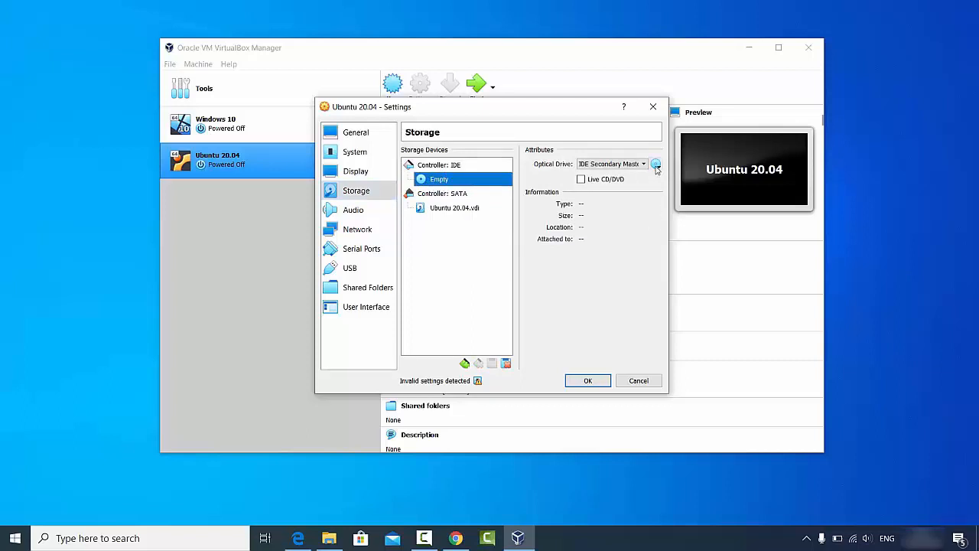
left_click(657, 166)
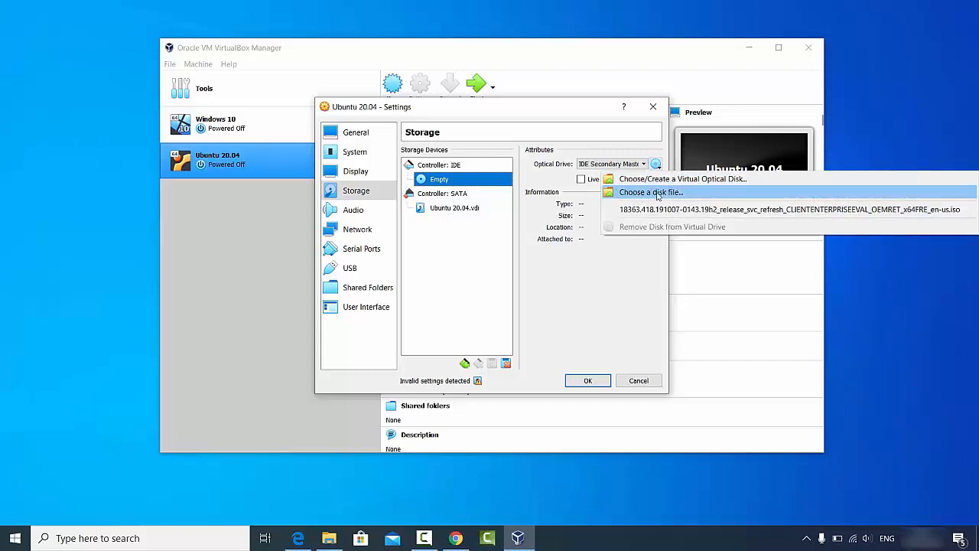
left_click(654, 194)
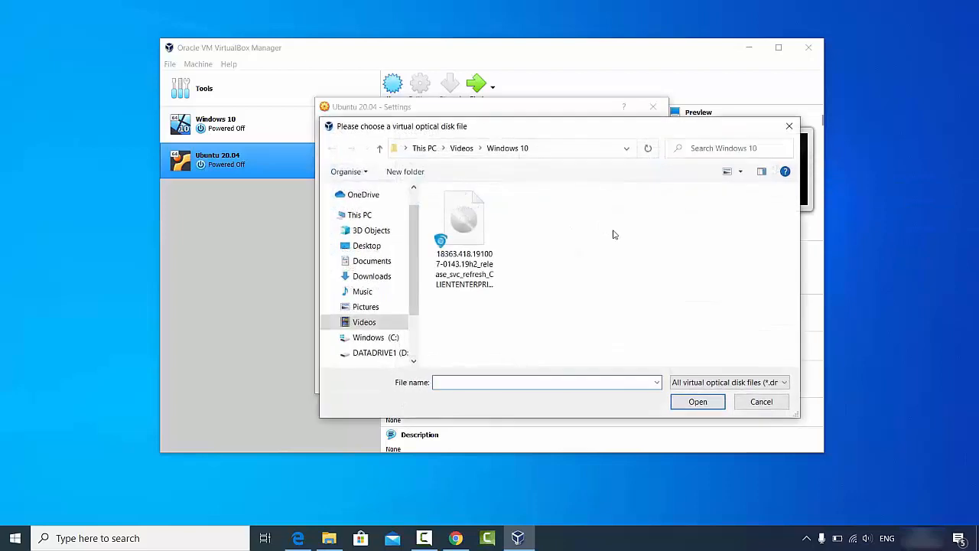
Step: Copy the D:\Videos\Ubuntu path from Explorer and navigate the file chooser there
left_click(329, 537)
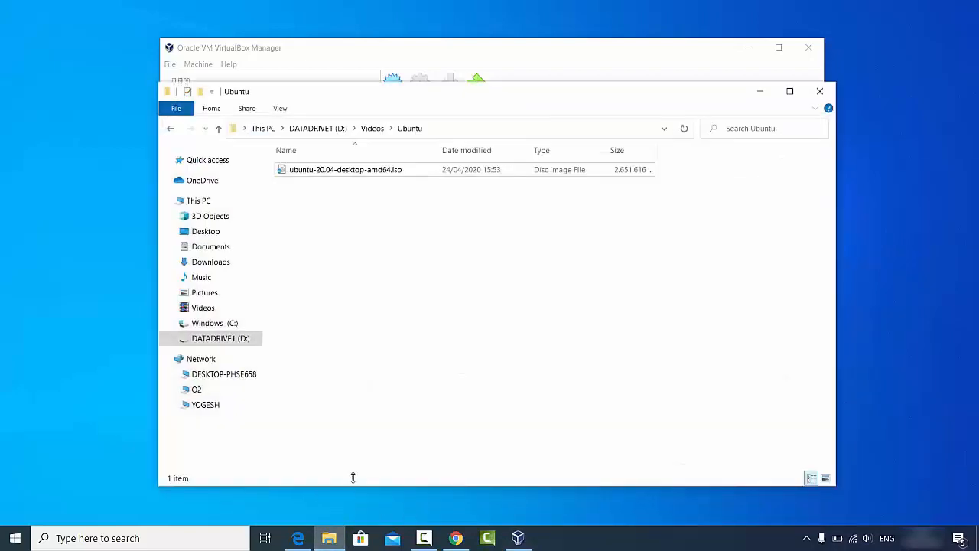
left_click(481, 130)
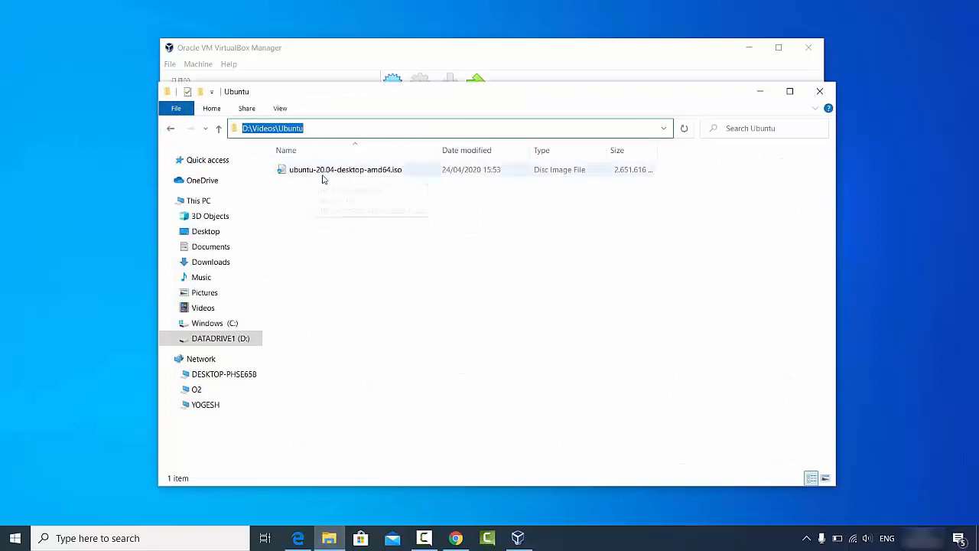
left_click(376, 130)
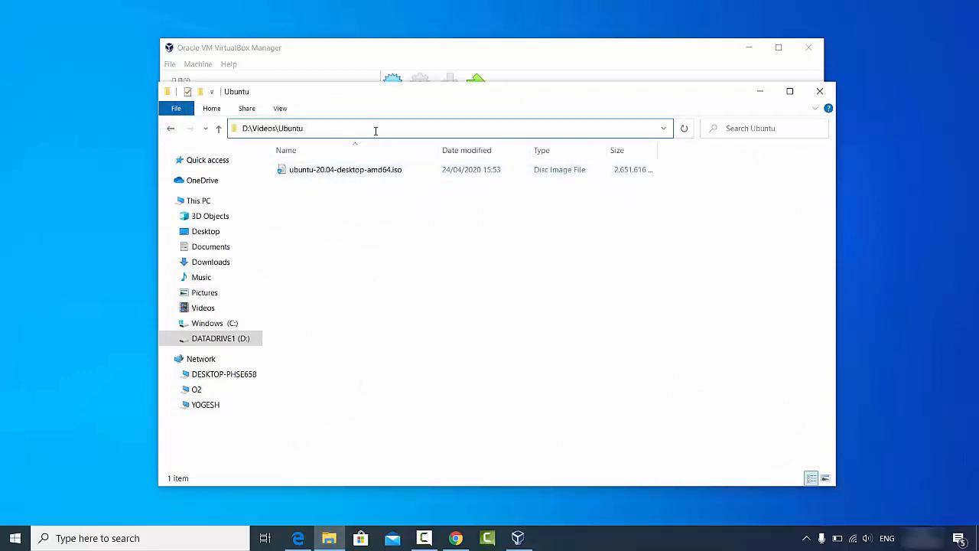
double_click(376, 131)
key("ctrl+c")
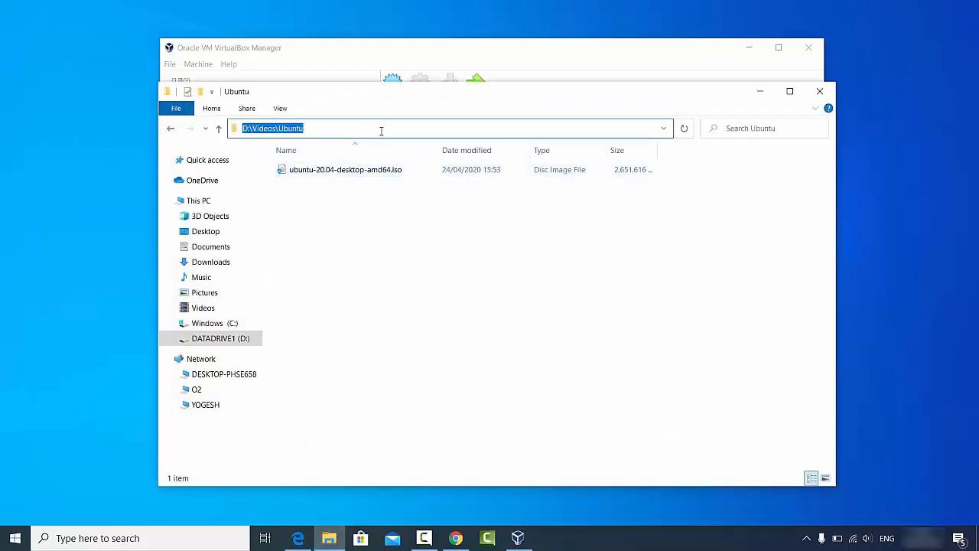
left_click(759, 92)
left_click(542, 149)
key("ctrl+v")
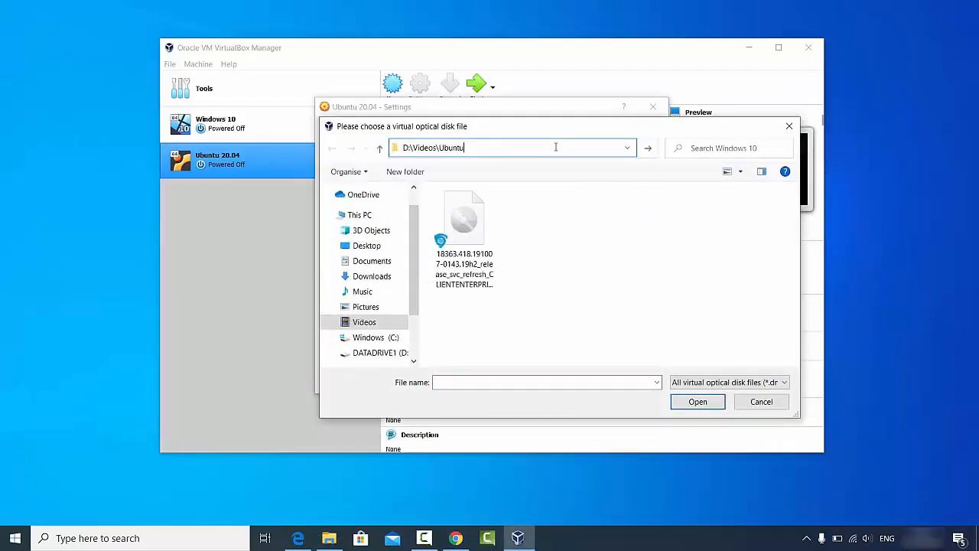
key("Return")
Step: Attach ubuntu-20.04-desktop-amd64.iso to the optical drive and save the settings
left_click(536, 211)
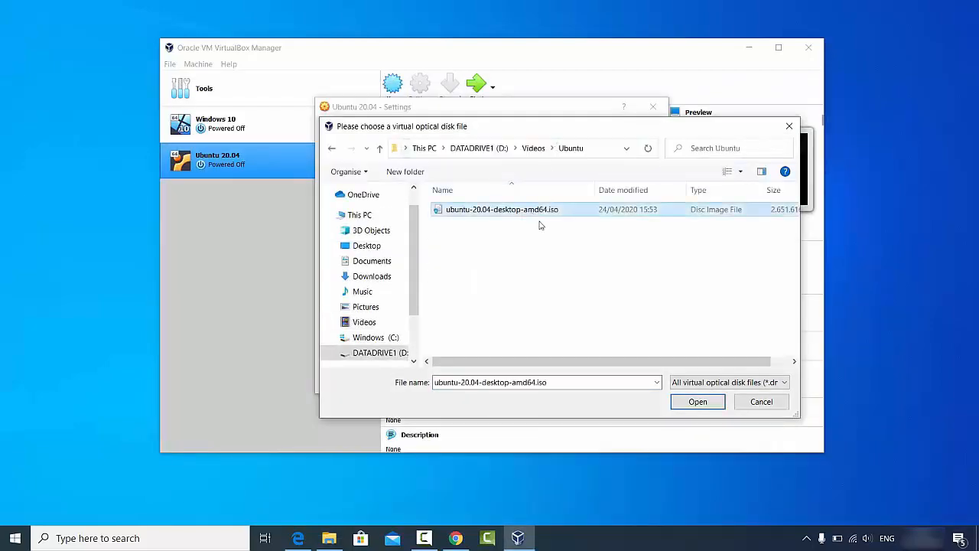
left_click(694, 403)
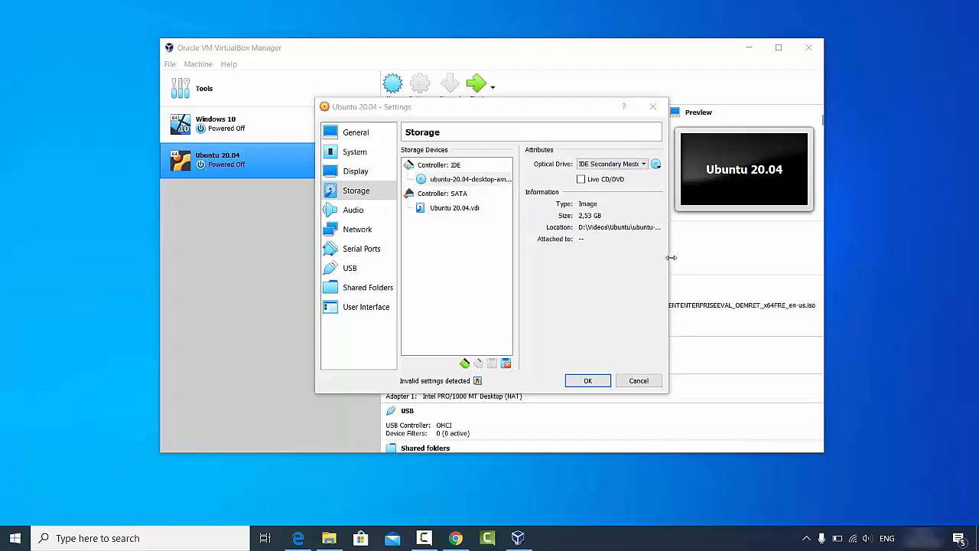
left_click_drag(671, 258, 795, 257)
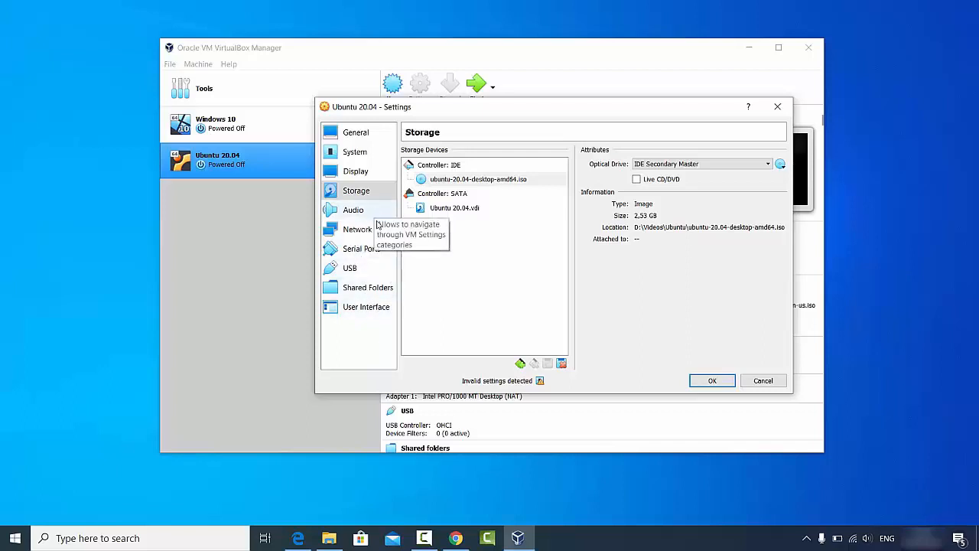
left_click(708, 381)
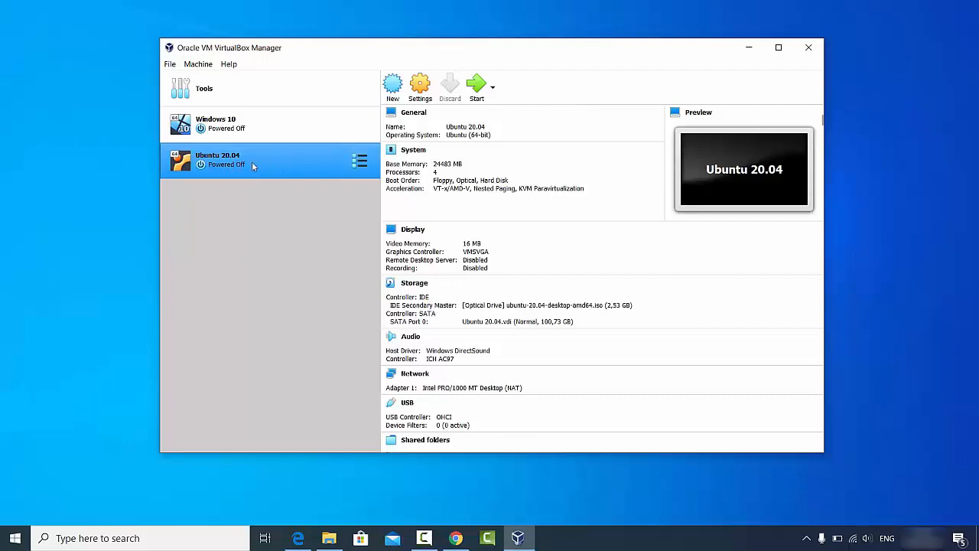
Step: Start the Ubuntu 20.04 VM and dismiss the keyboard-capture and mouse-integration notices
left_click(476, 96)
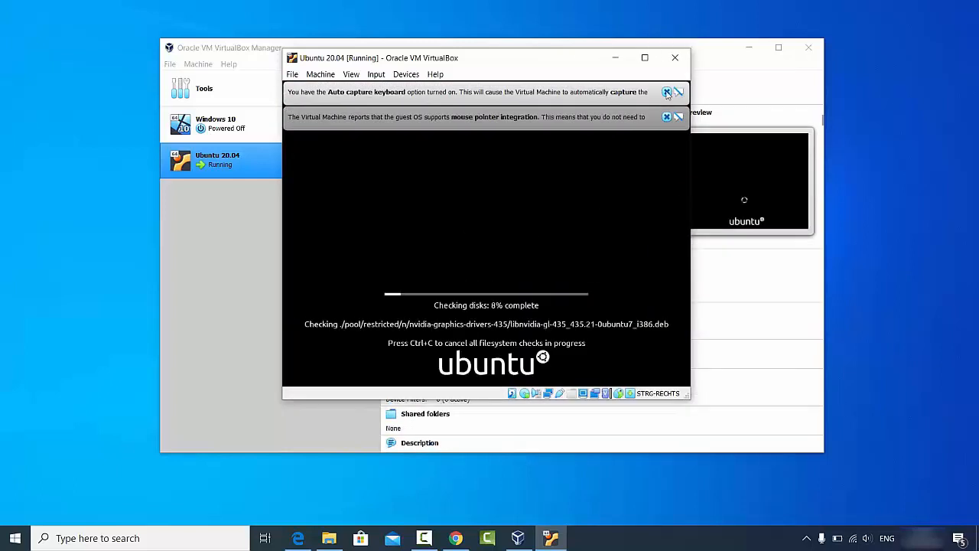
left_click(666, 92)
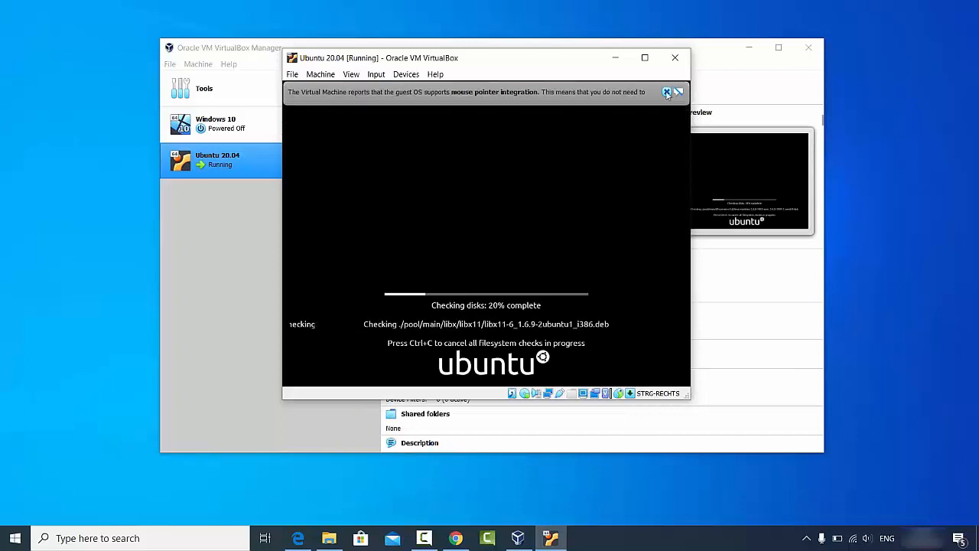
left_click(666, 92)
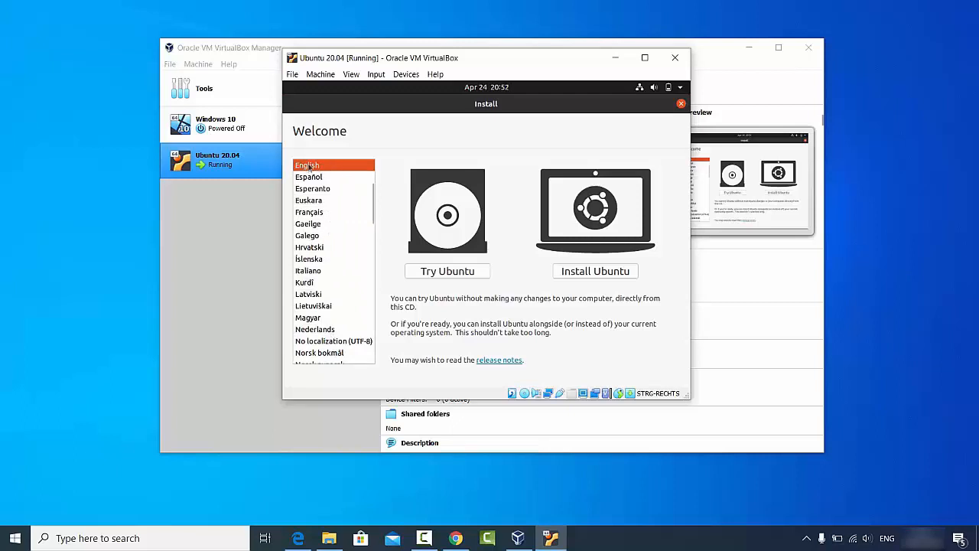
Step: Start Install Ubuntu, pick and test the German keyboard layout, then continue
left_click(589, 277)
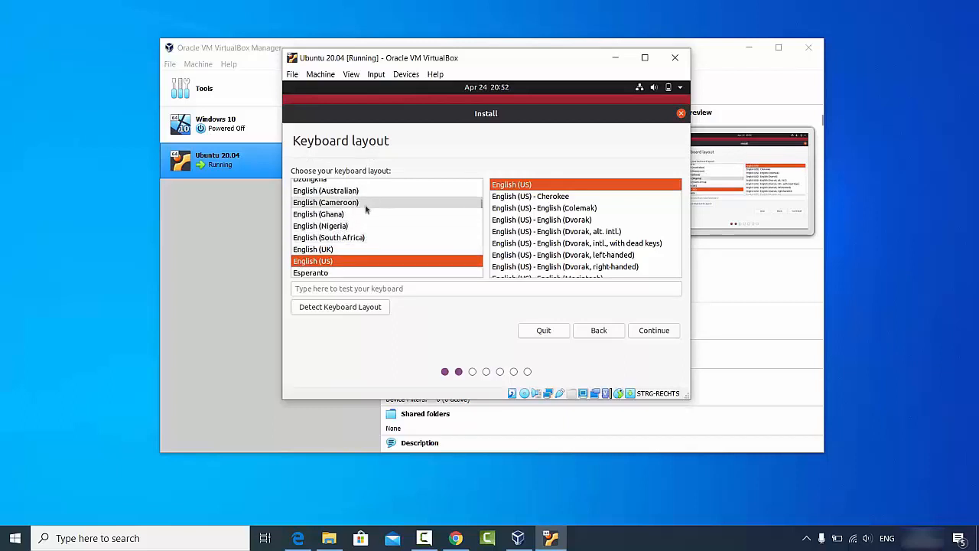
left_click(479, 214)
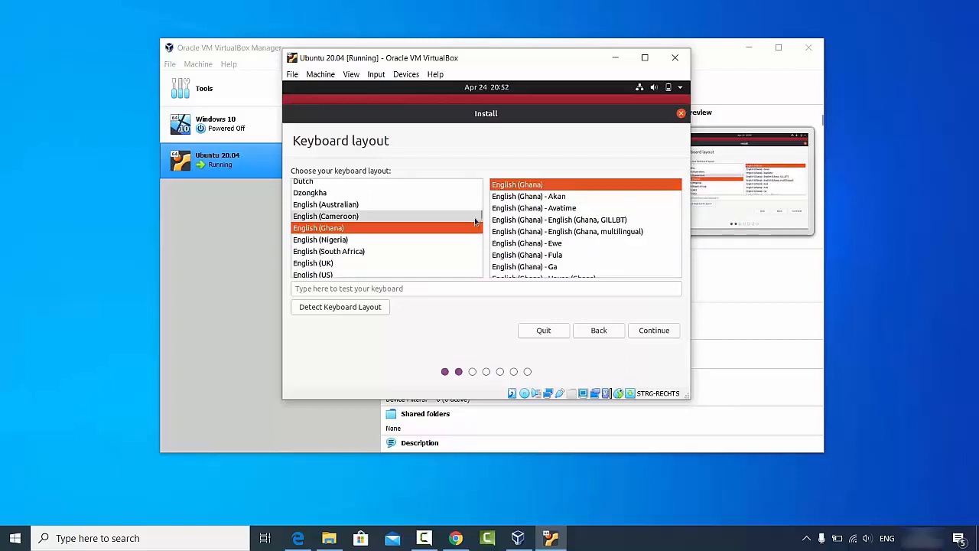
left_click(358, 249)
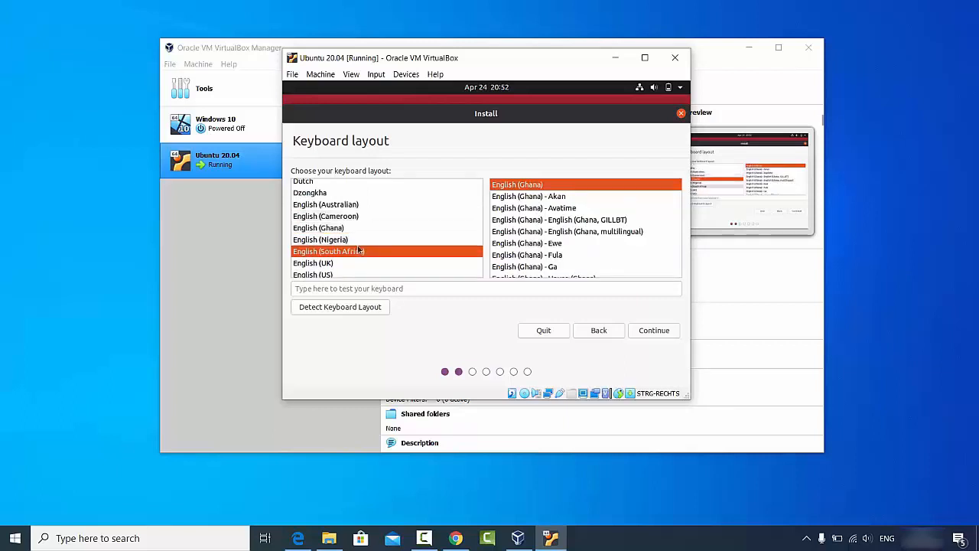
type("g")
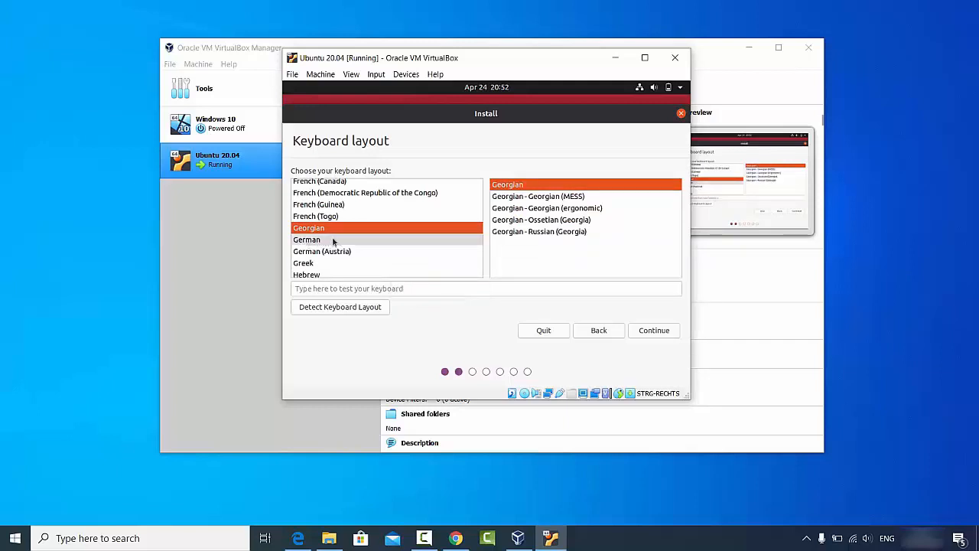
left_click(319, 242)
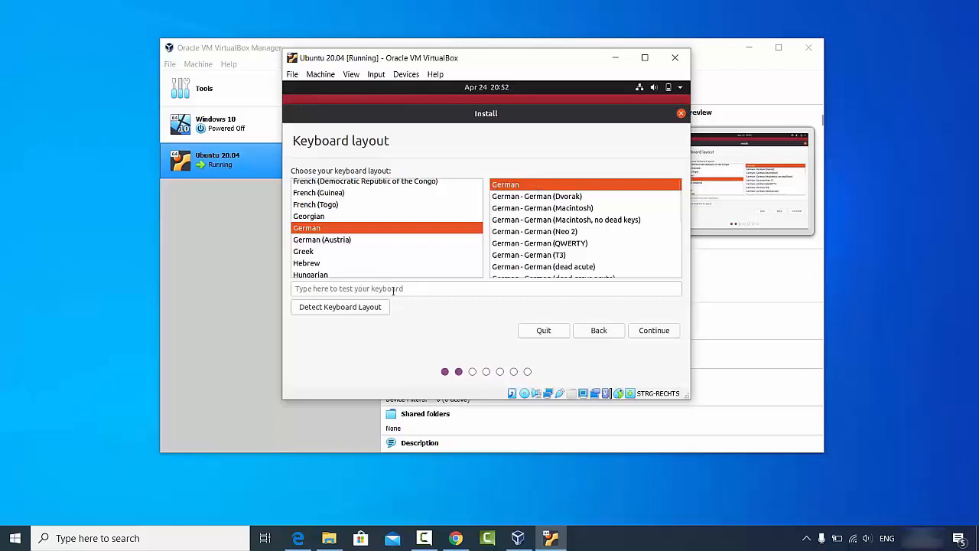
left_click(363, 289)
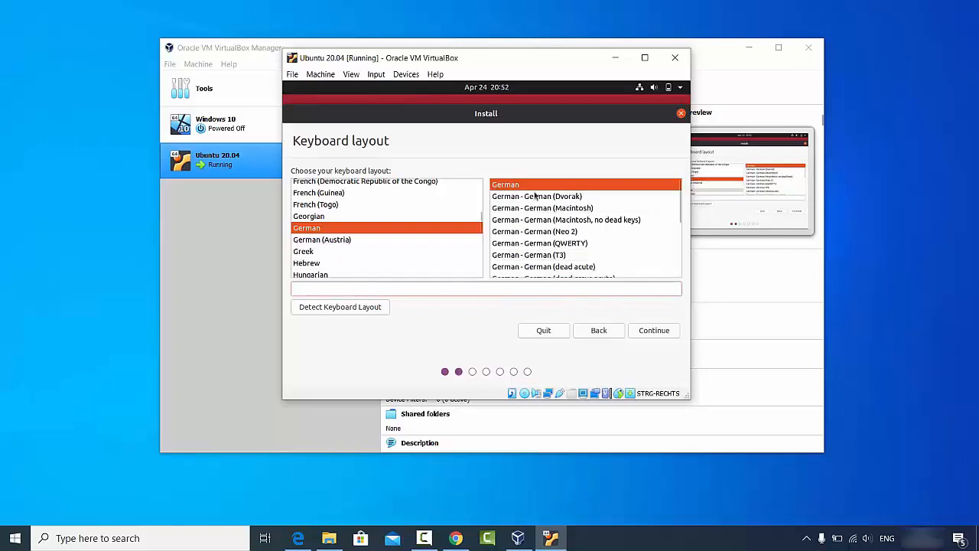
left_click(650, 332)
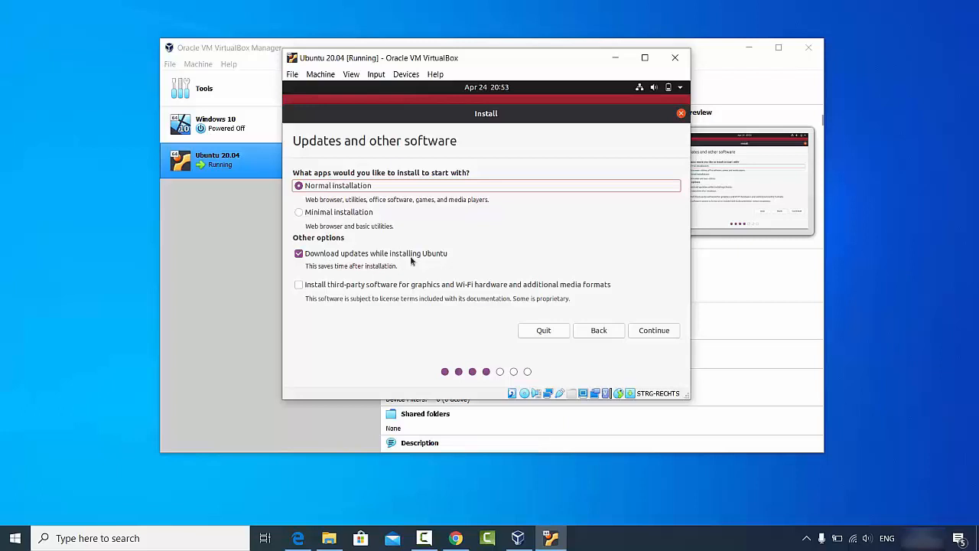
Step: Keep Normal installation, tick third-party software for graphics and Wi-Fi, and continue
left_click(299, 285)
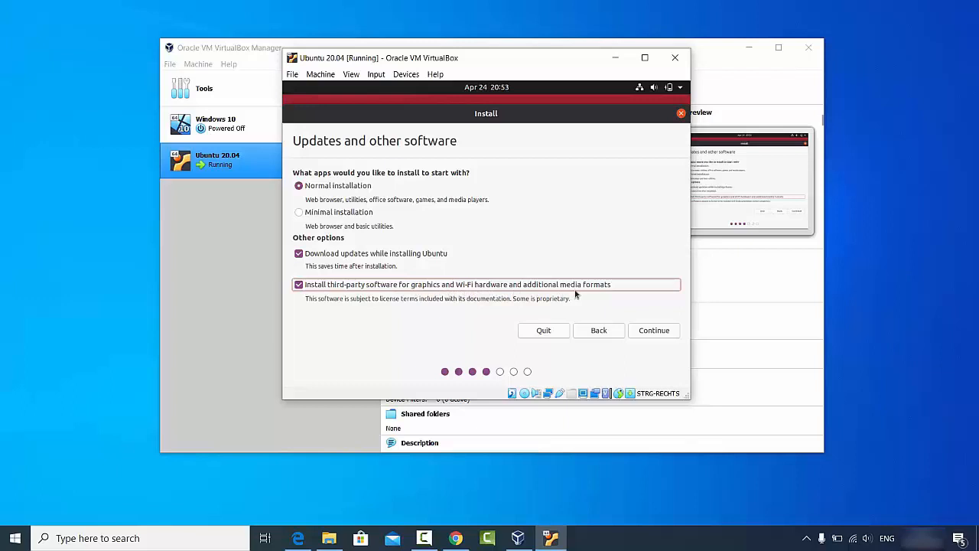
left_click(650, 329)
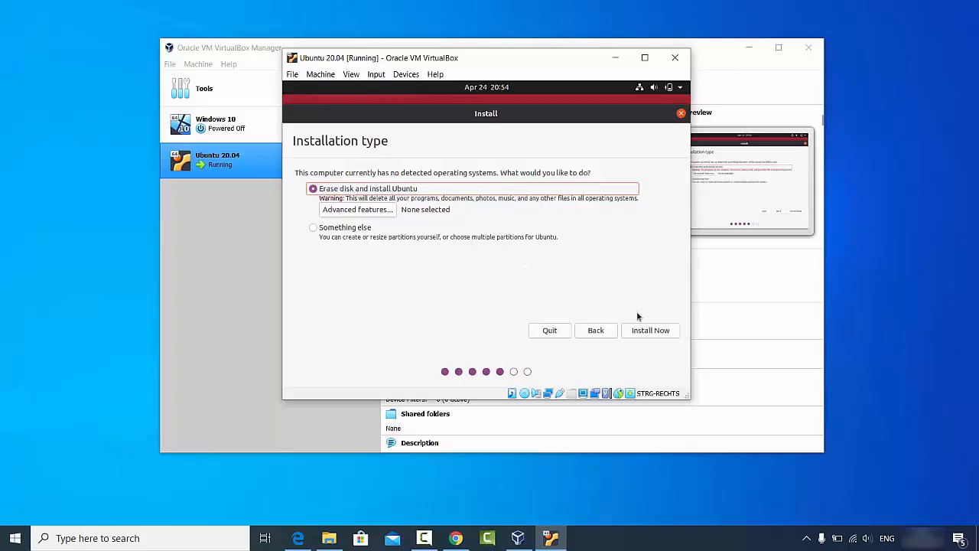
Step: Erase the disk and install Ubuntu, confirm the disk changes, and keep Berlin as location
left_click(651, 332)
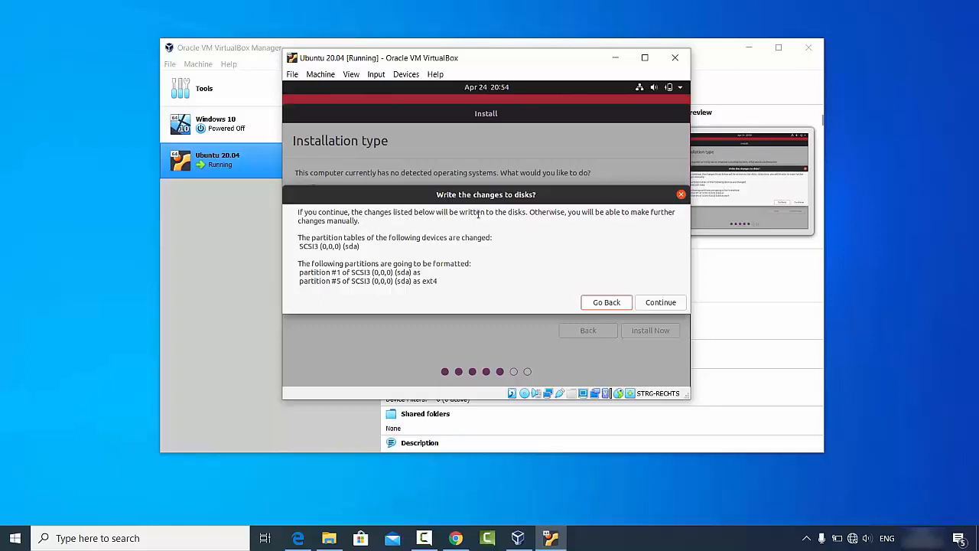
left_click(670, 303)
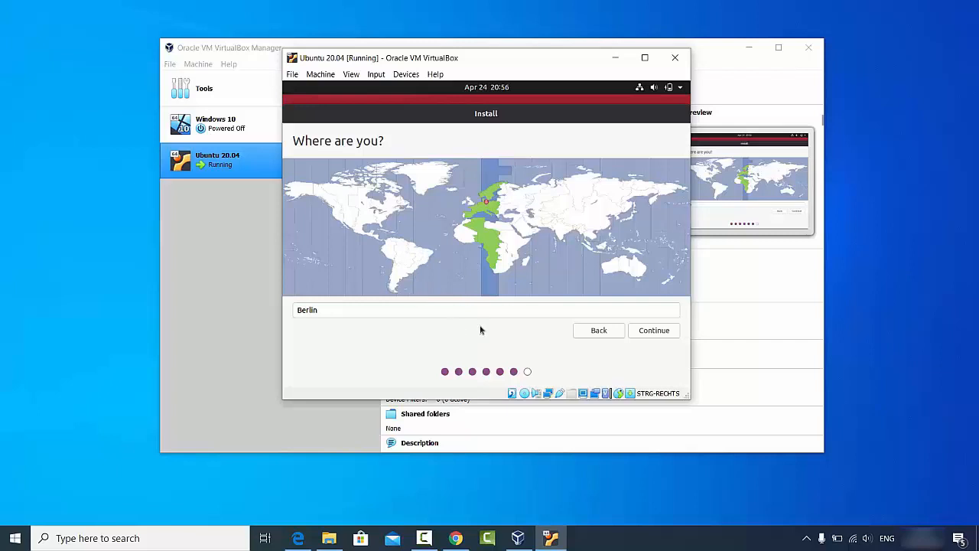
left_click(652, 331)
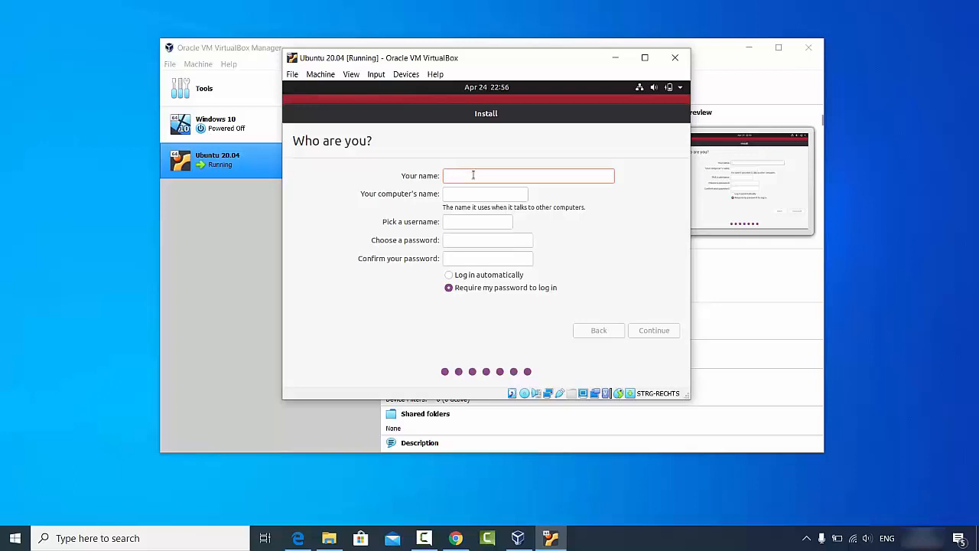
Step: Enter your name and remove the '-VirtualBox' suffix from the computer name
type("codebind")
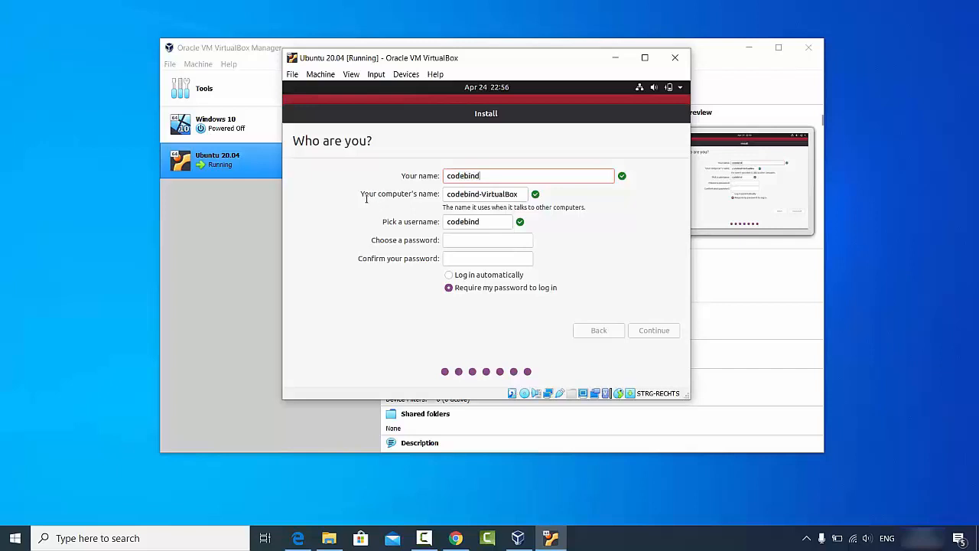
double_click(495, 194)
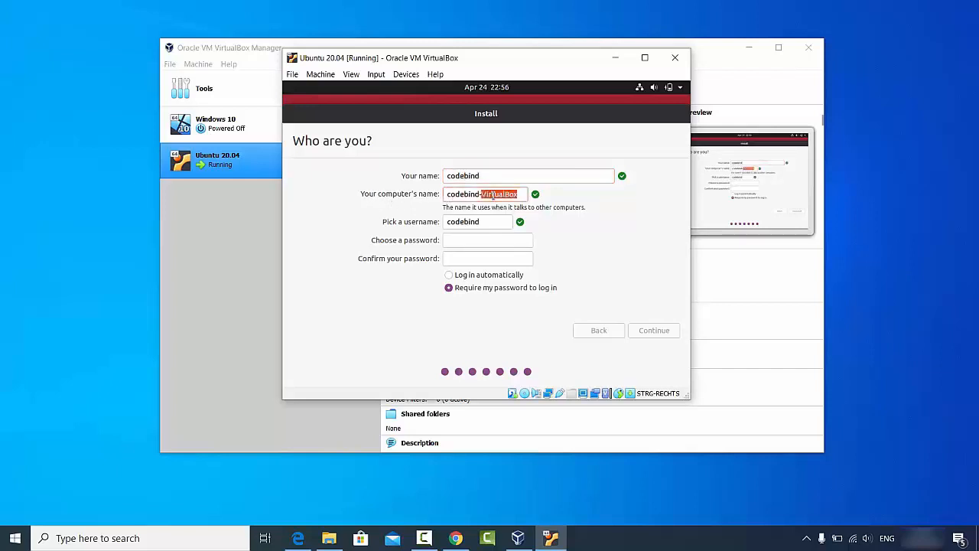
key("BackSpace")
key("BackSpace")
left_click(482, 221)
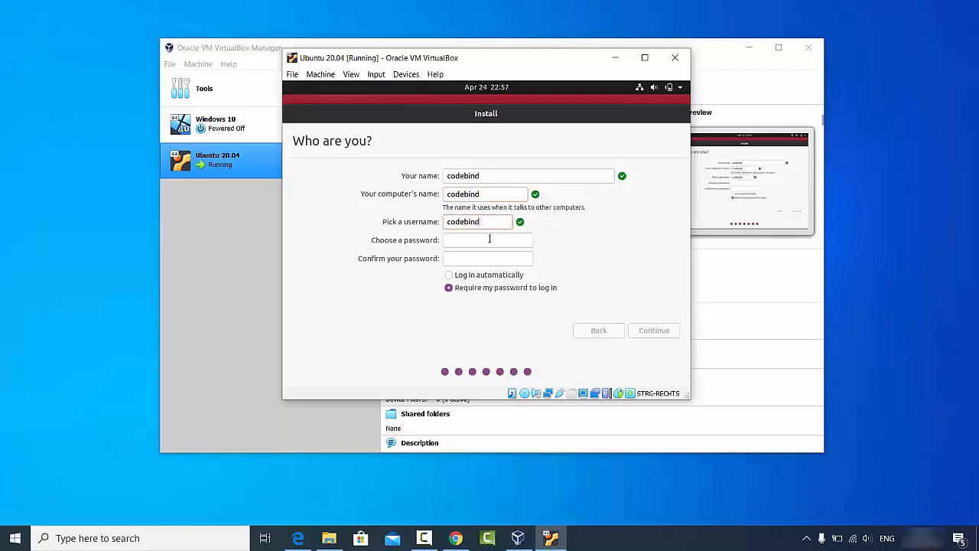
Step: Enter and confirm the account password, then start the installation
left_click(489, 239)
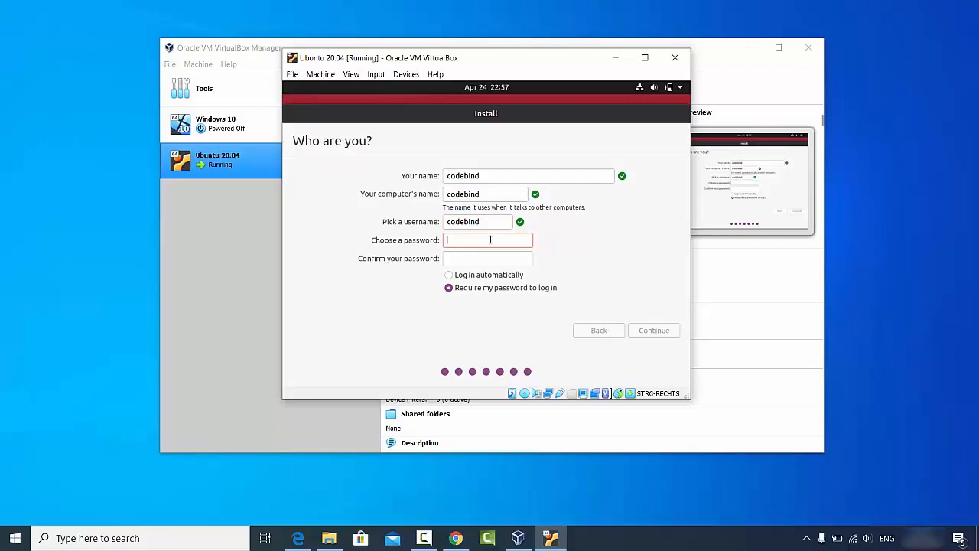
type("******")
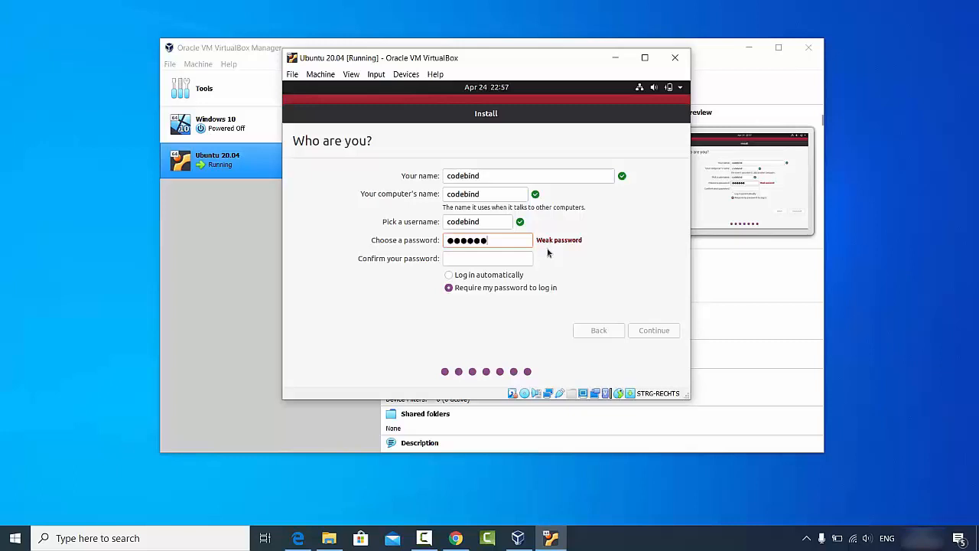
left_click(505, 258)
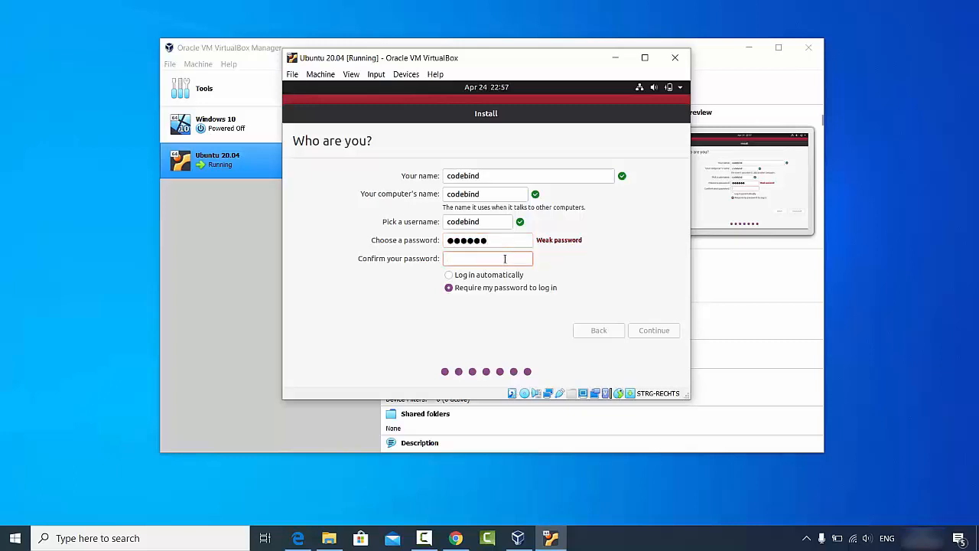
type("123456")
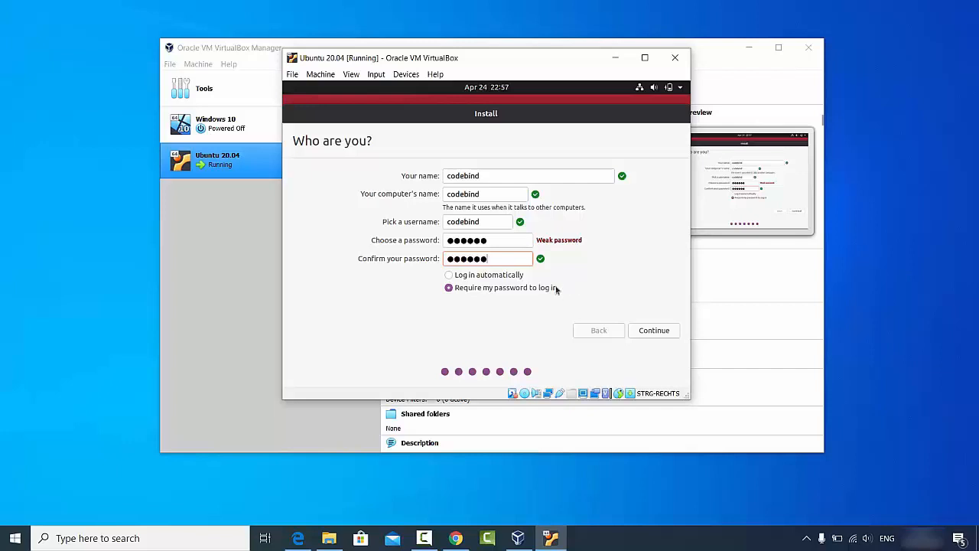
left_click(651, 330)
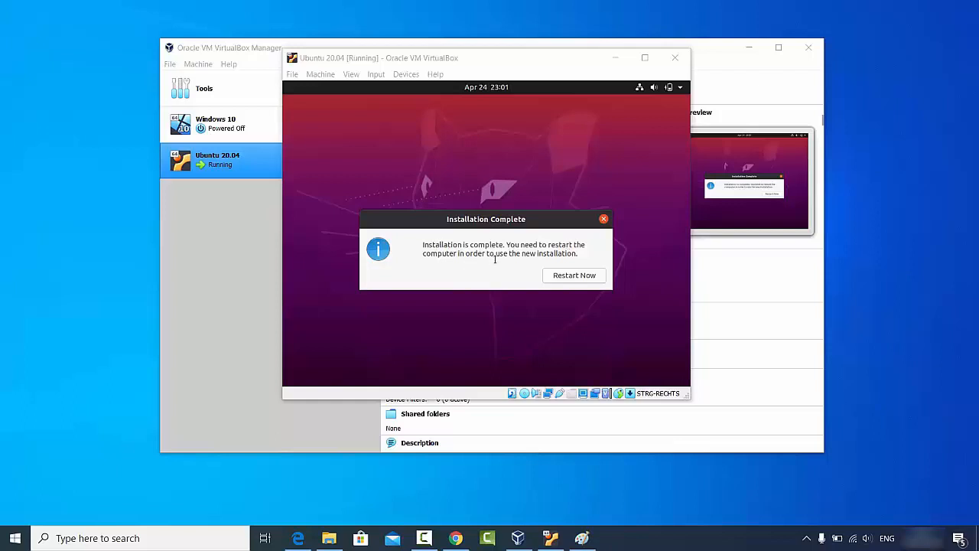
Step: Restart the virtual machine once the Ubuntu installation completes
left_click(568, 279)
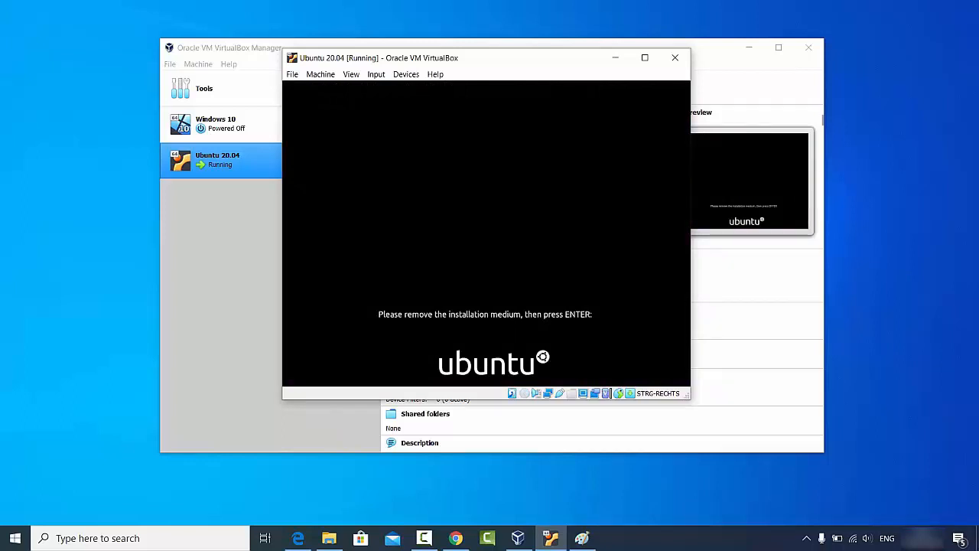
Step: Continue the reboot, dismiss the mouse-integration notice, and log into the new user account with its password
key("Return")
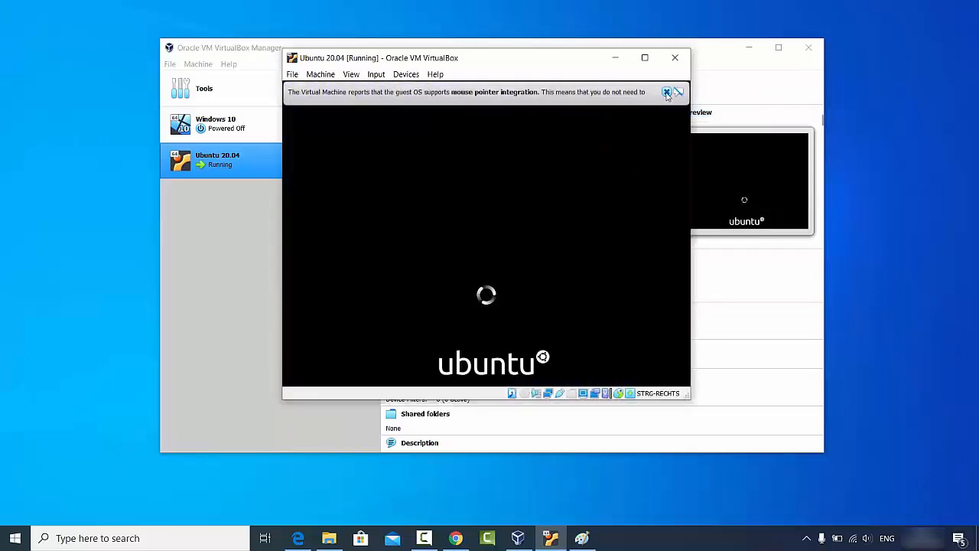
left_click(667, 93)
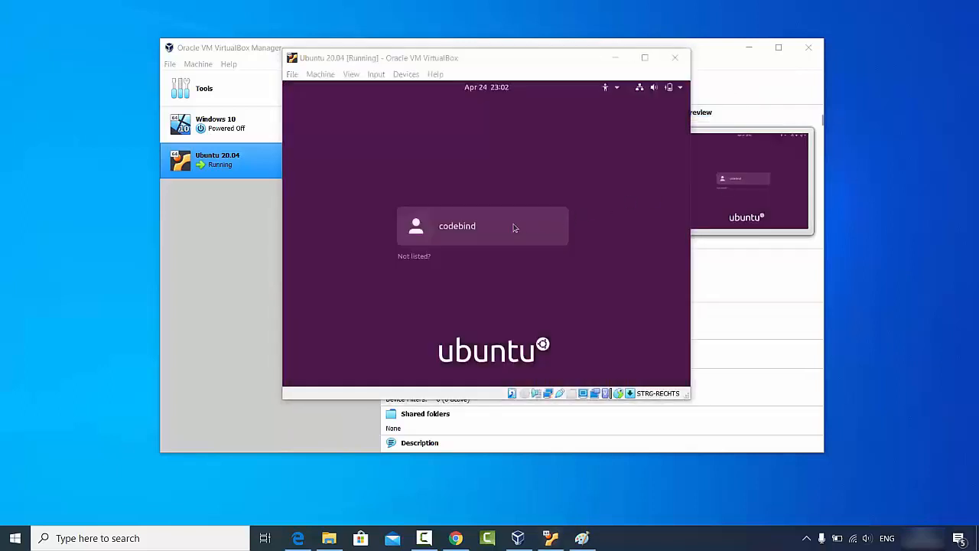
left_click(468, 230)
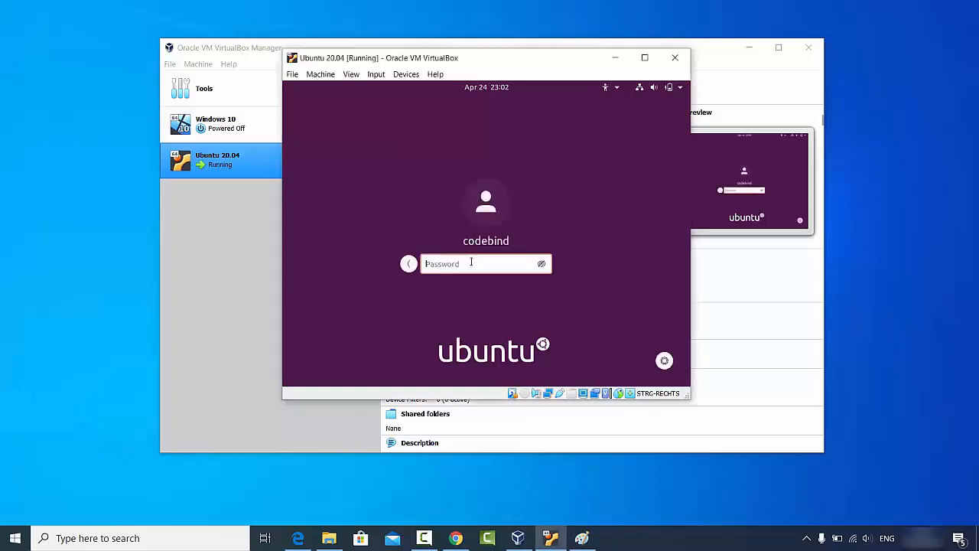
type("p")
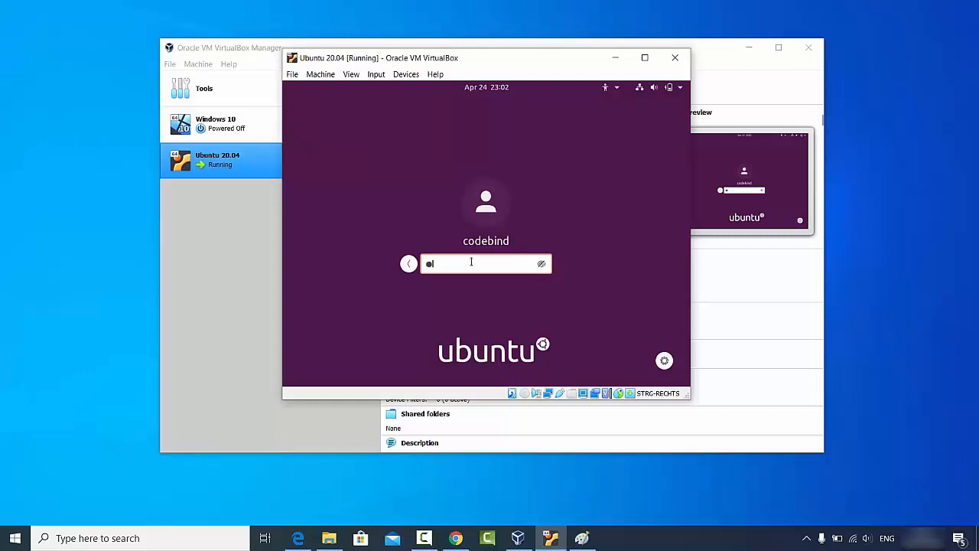
type("asswo")
key("Return")
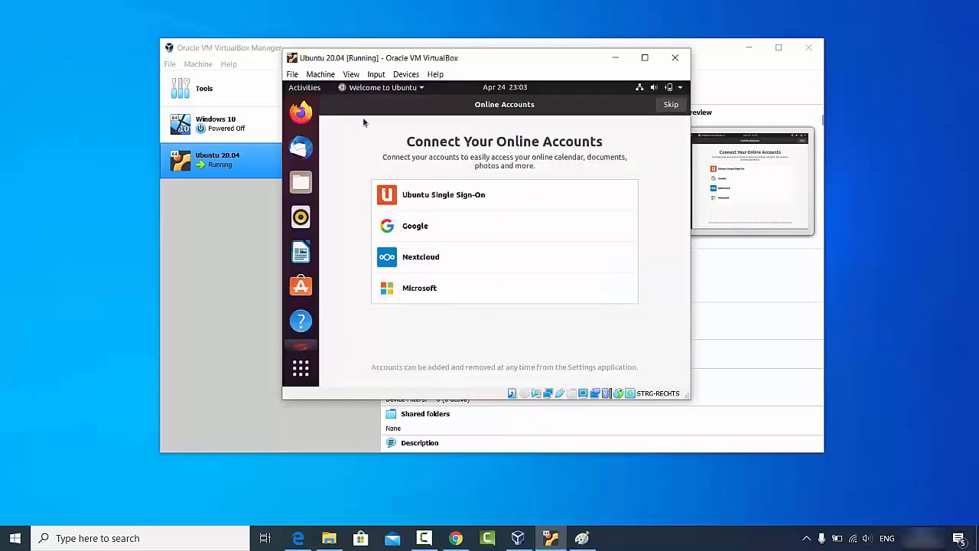
Step: Skip online accounts, pass the Livepatch, Help improve Ubuntu and privacy pages, finish, and maximize the VM window
left_click(670, 105)
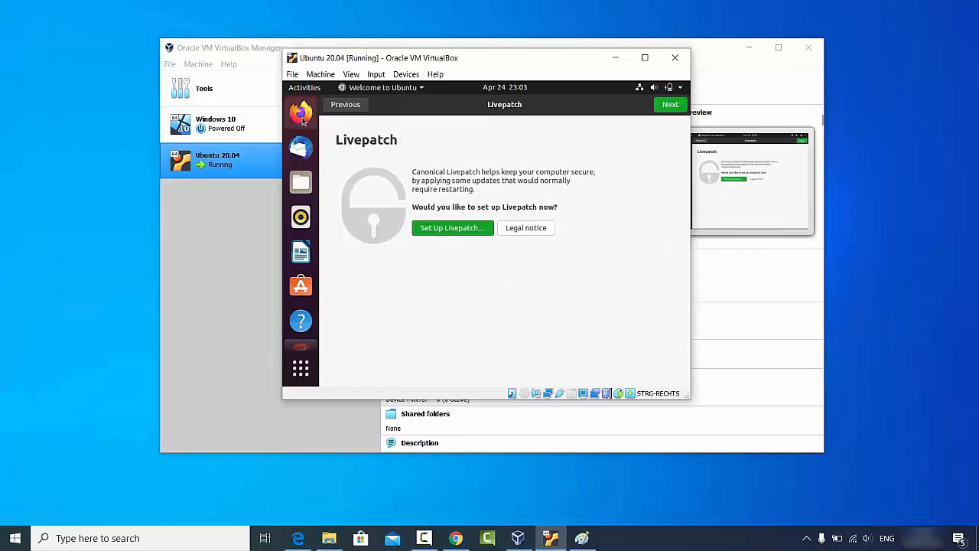
left_click(671, 107)
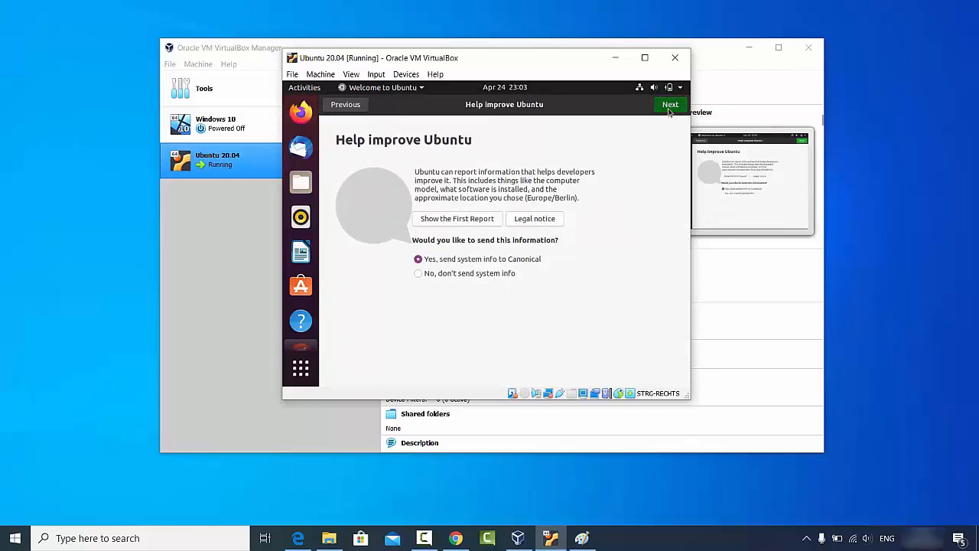
left_click(670, 107)
left_click(668, 108)
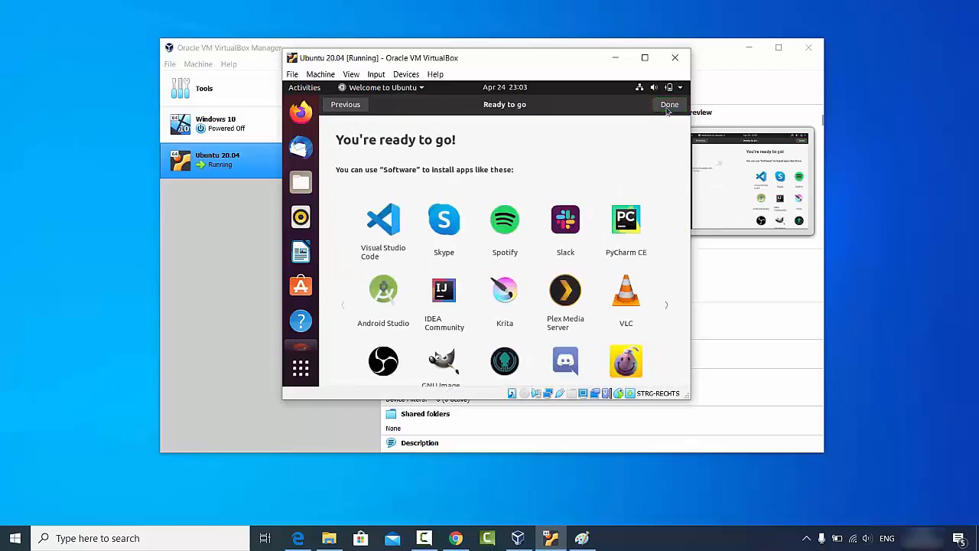
left_click(669, 107)
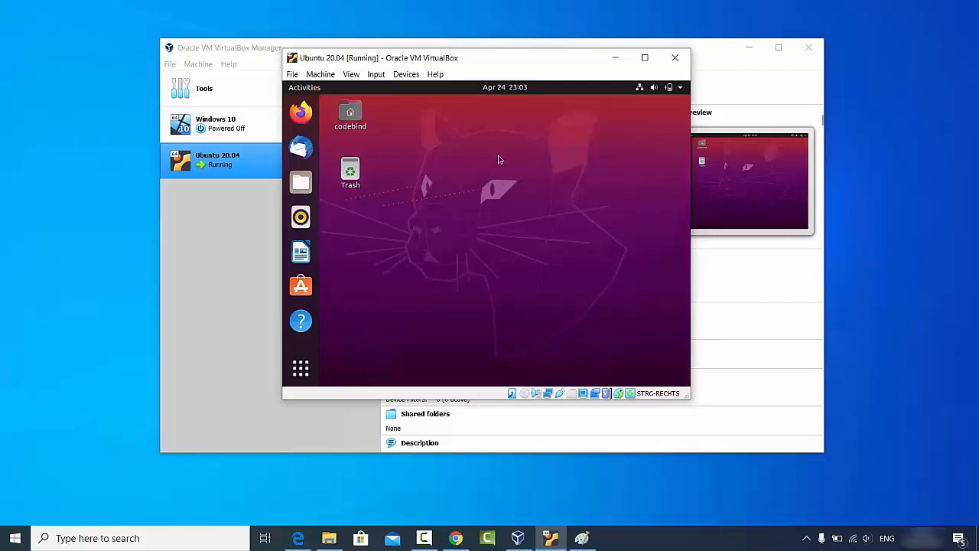
left_click(645, 58)
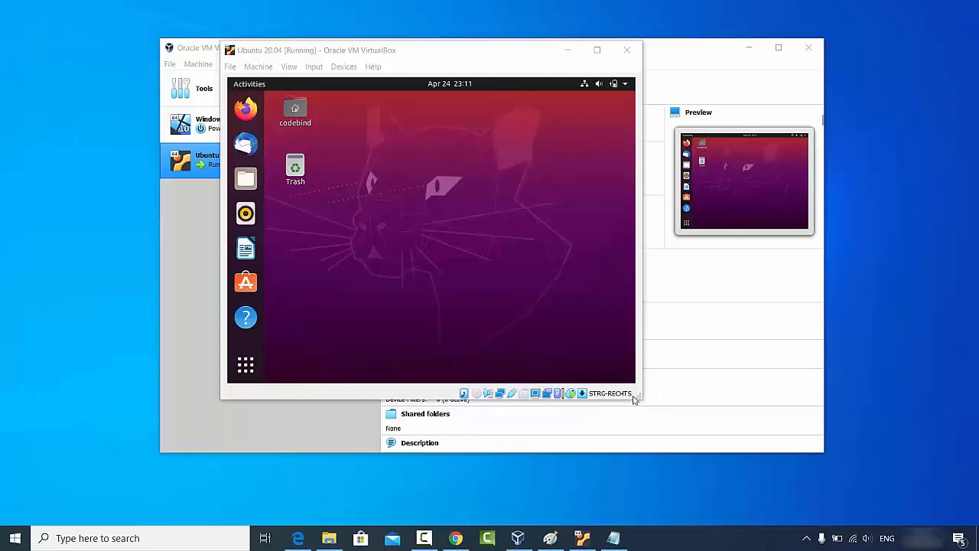
Step: Widen the VM window slightly and launch Terminal by searching Ubuntu's applications for 'terminal'
left_click_drag(636, 398, 644, 398)
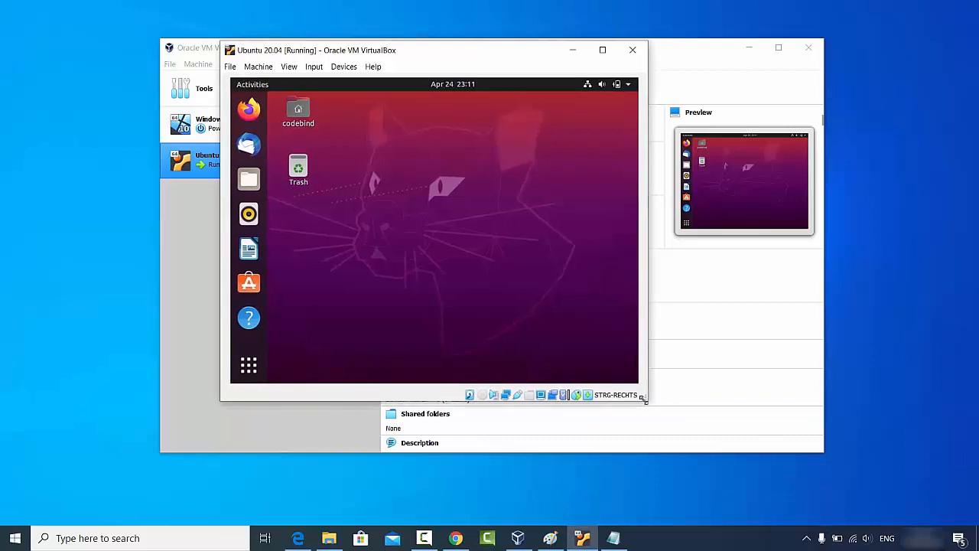
left_click(249, 364)
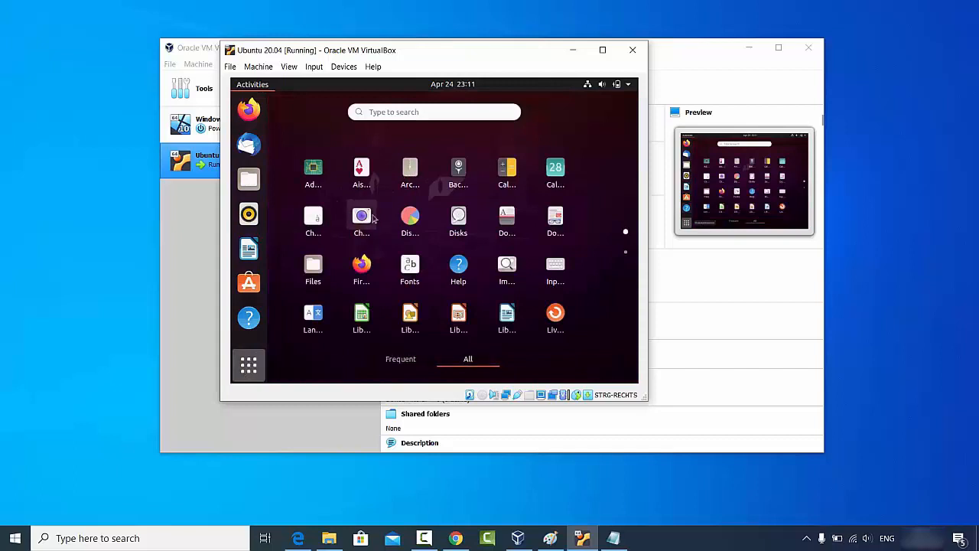
left_click(431, 111)
type("te")
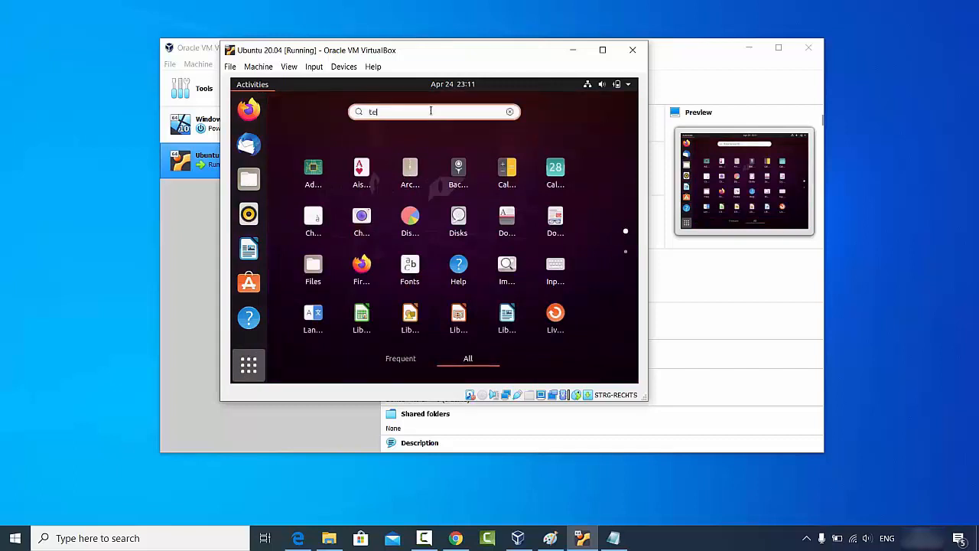
type("rminall")
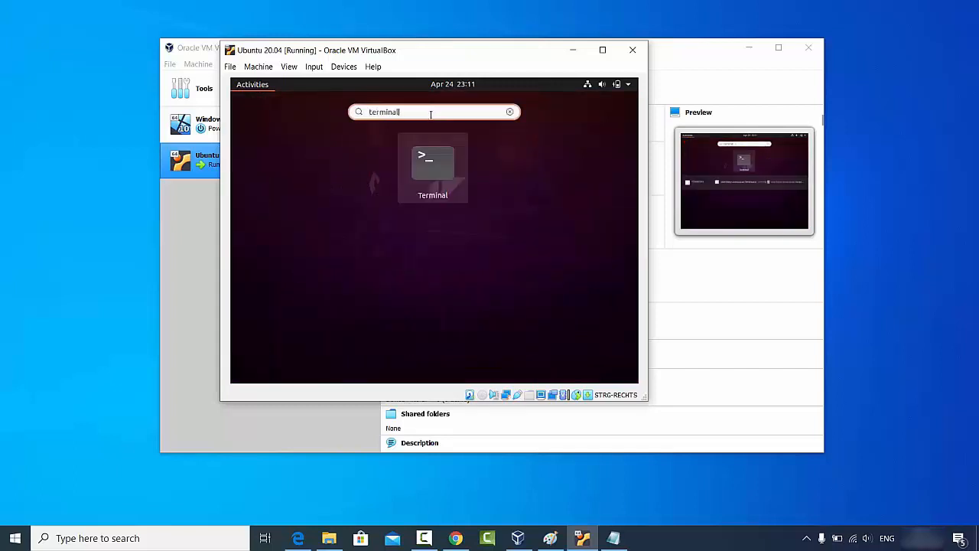
left_click(432, 164)
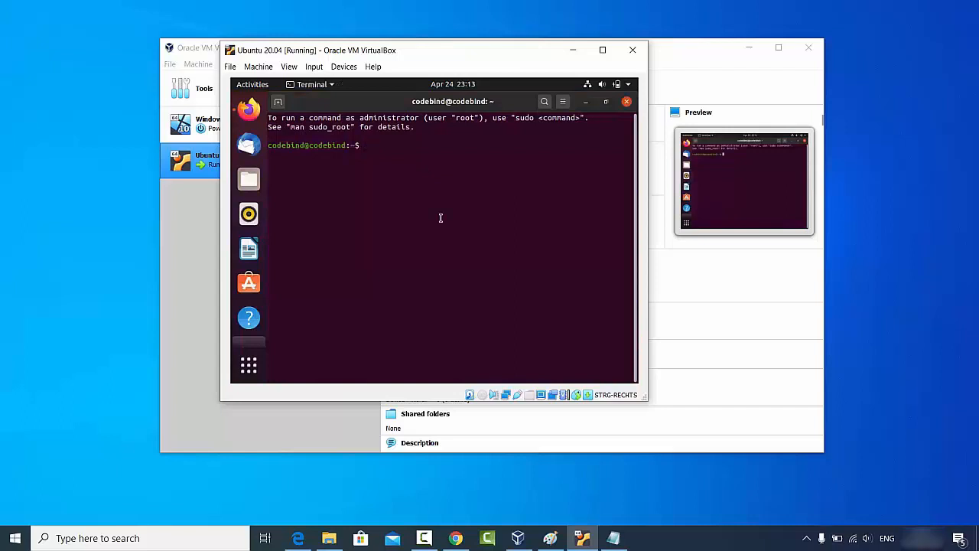
Step: Install build-essential, dkms and linux-headers-$(uname -r) with sudo apt, entering the password and confirming
type("sudo apt install build-essential dkms linux-headers-$(uname -r)")
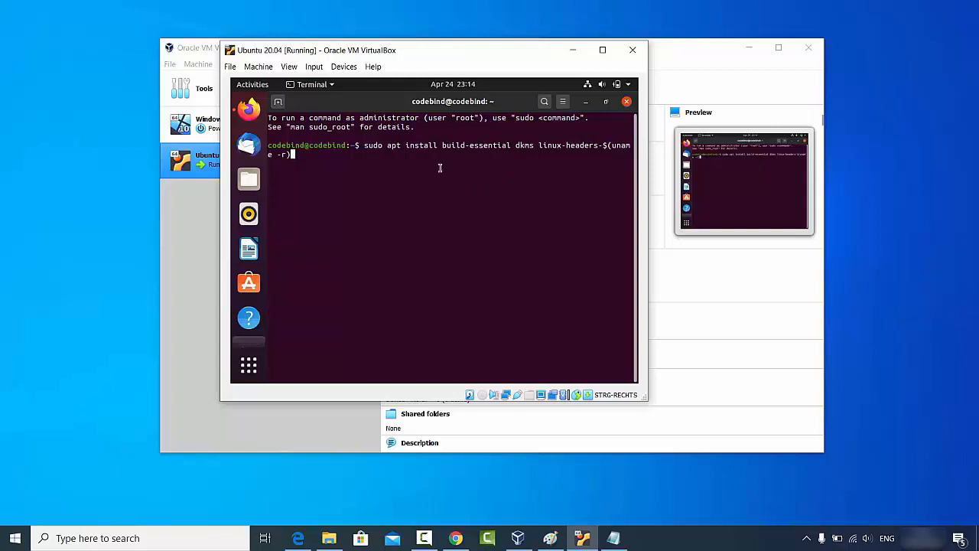
key("Return")
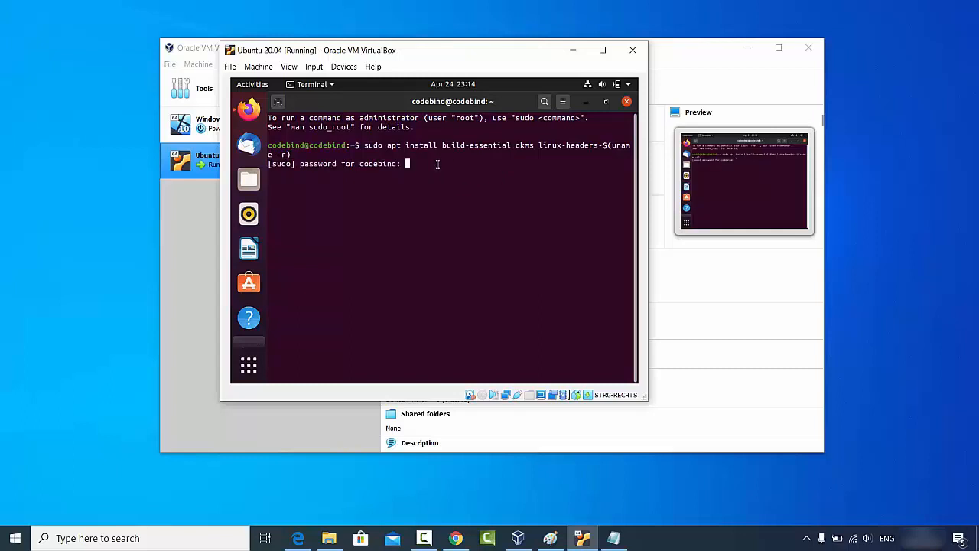
key("Return")
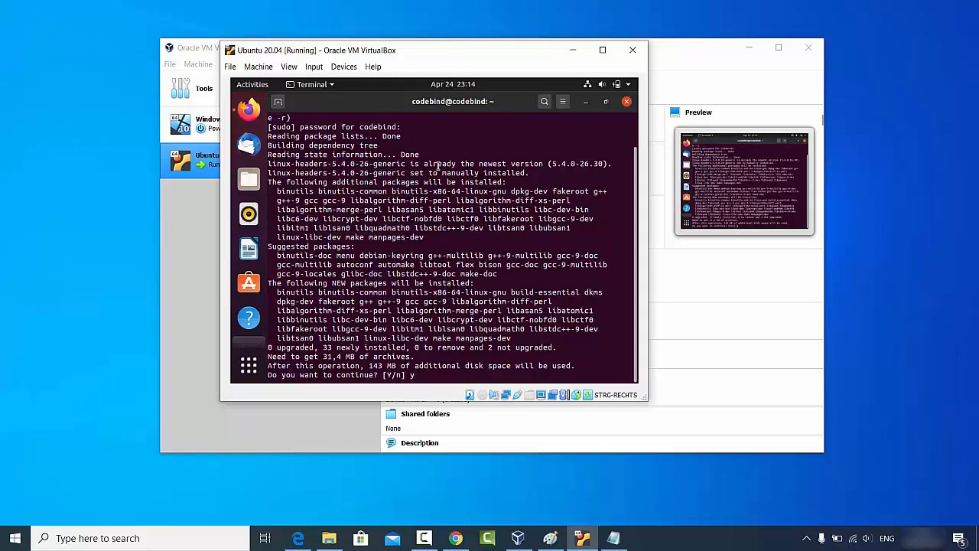
key("Return")
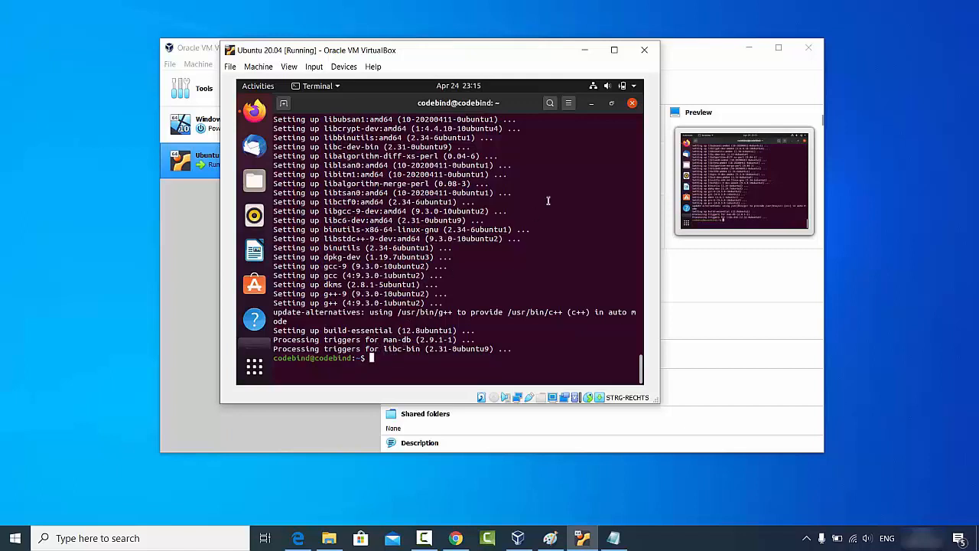
Step: Close the terminal and insert the Guest Additions CD image from the VM's Devices menu
left_click(632, 104)
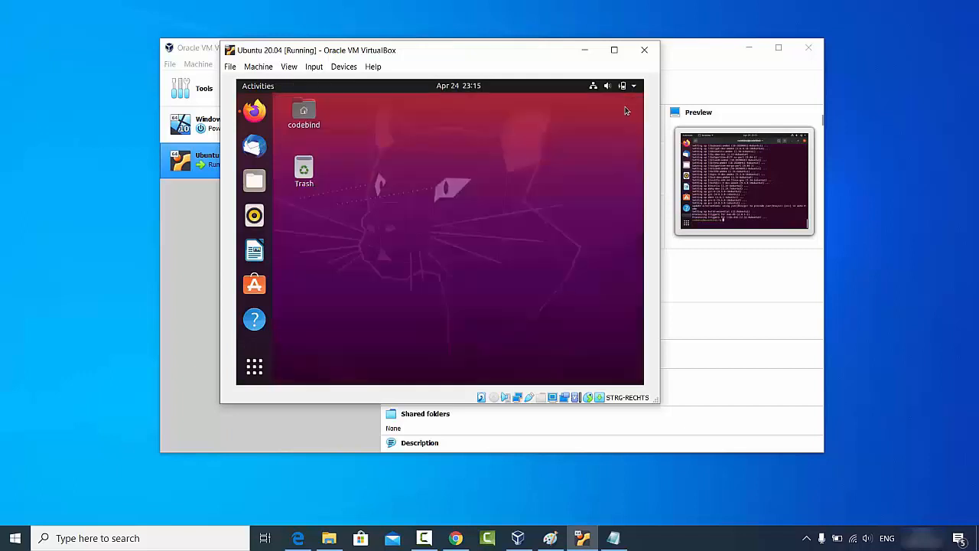
left_click(342, 67)
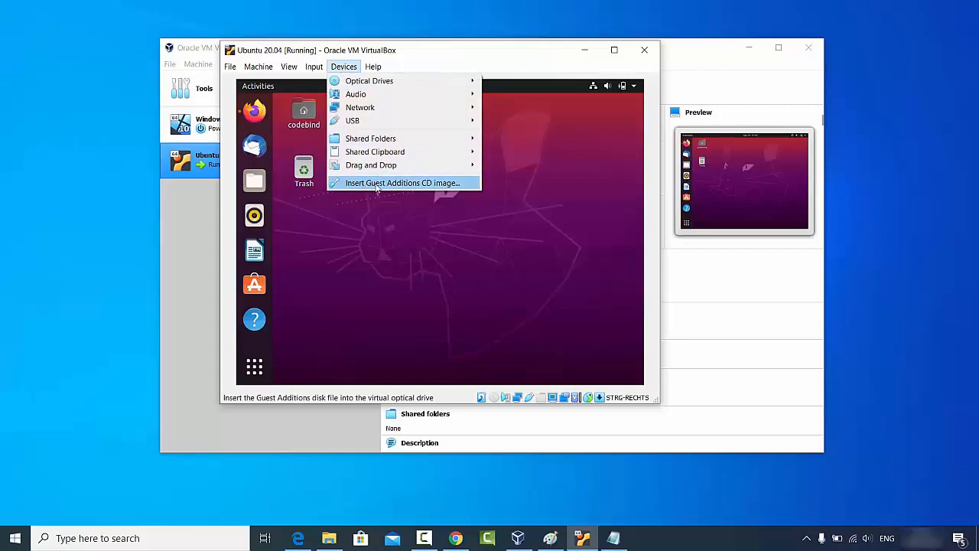
left_click(418, 187)
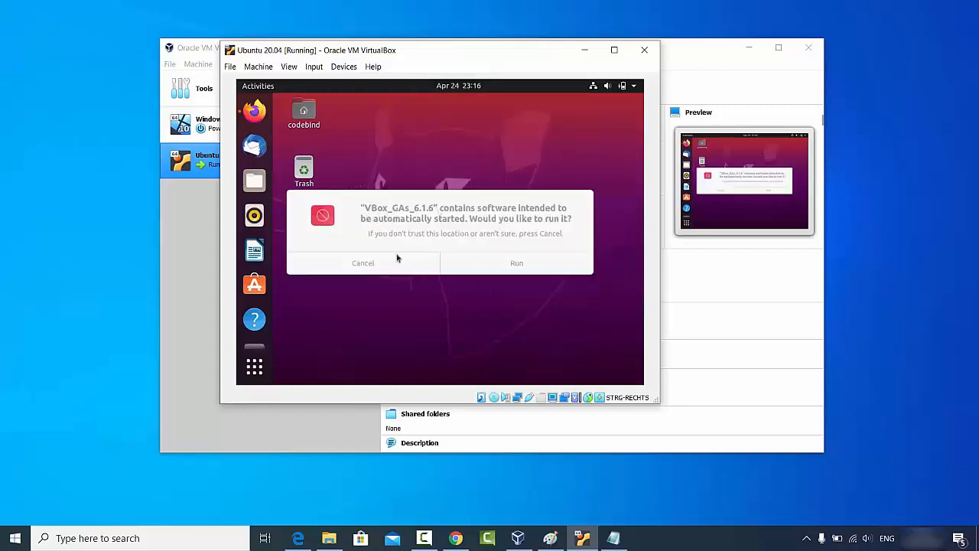
Step: Run the Guest Additions installer from the CD, authenticating with the account password, then close its terminal
left_click(515, 265)
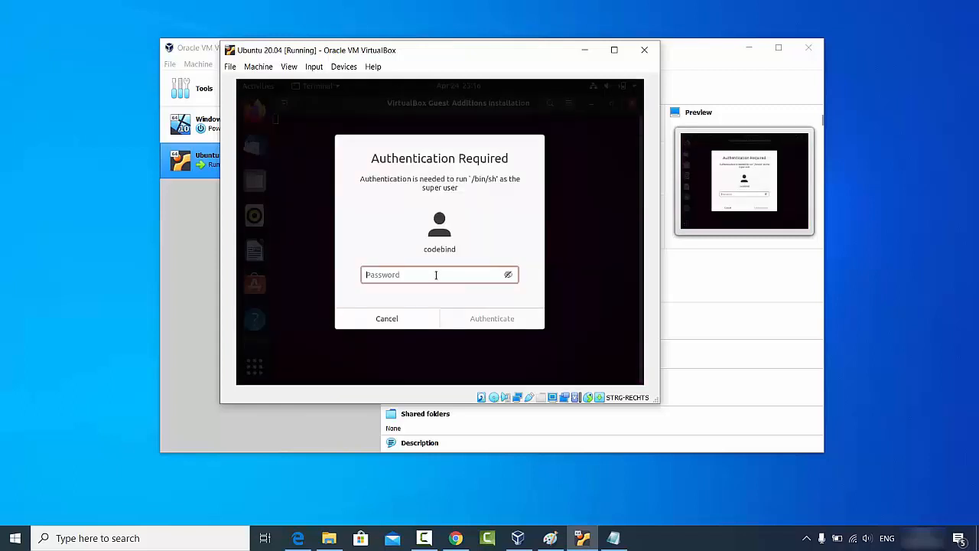
type("●●●●●")
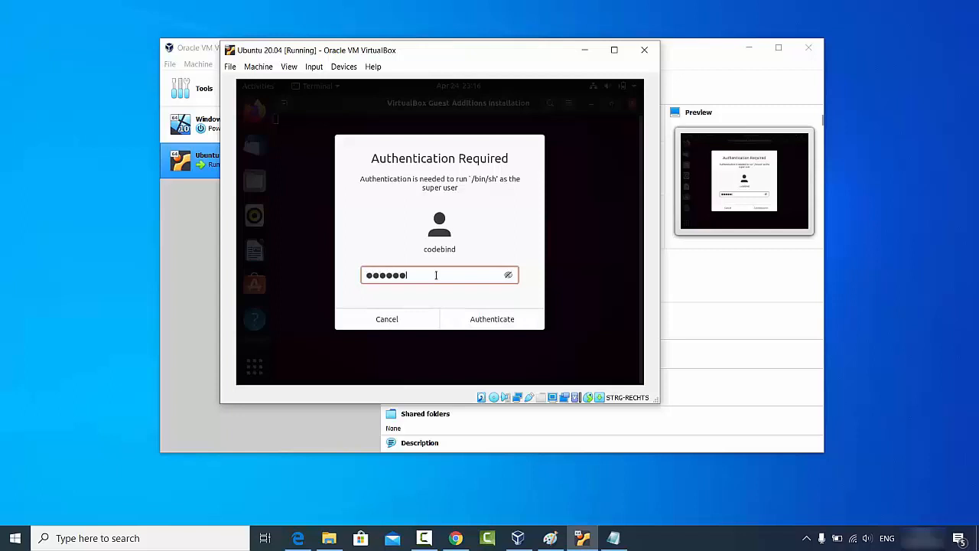
type("●")
left_click(481, 320)
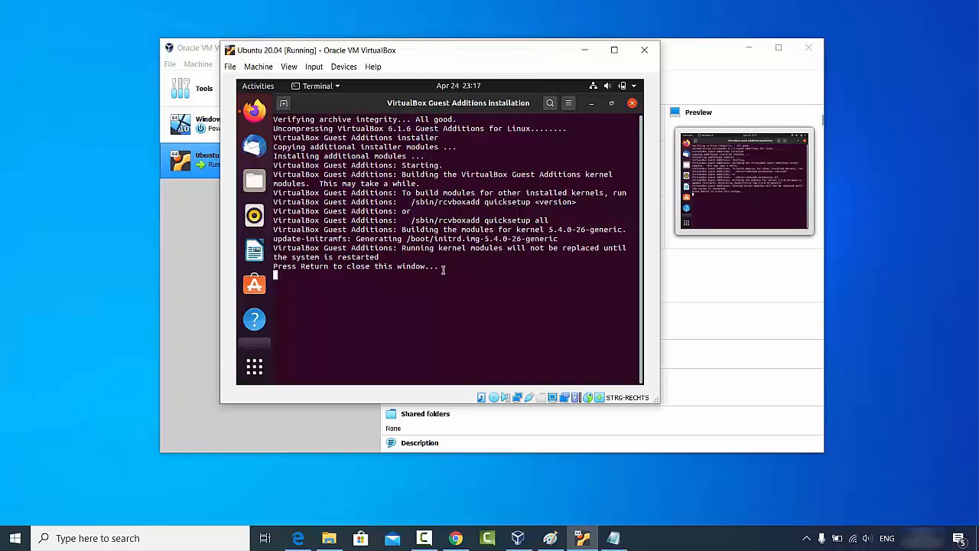
key("Return")
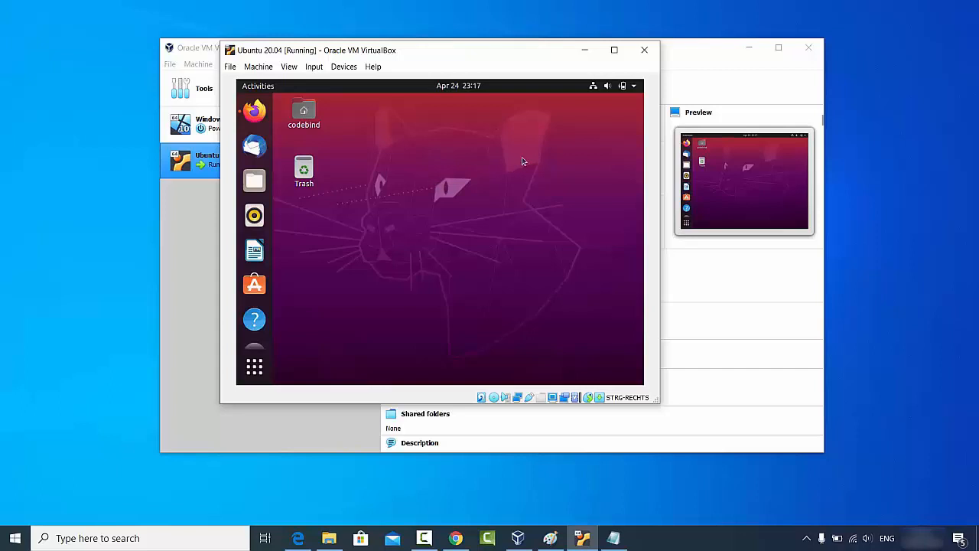
Step: Power off the Ubuntu guest via the system menu's Power Off / Log Out > Power Off
left_click(634, 87)
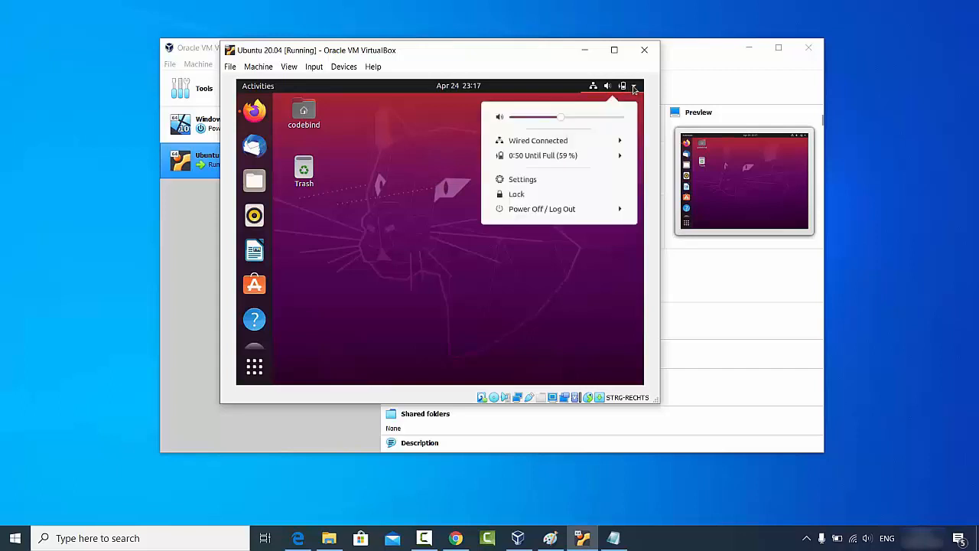
left_click(537, 213)
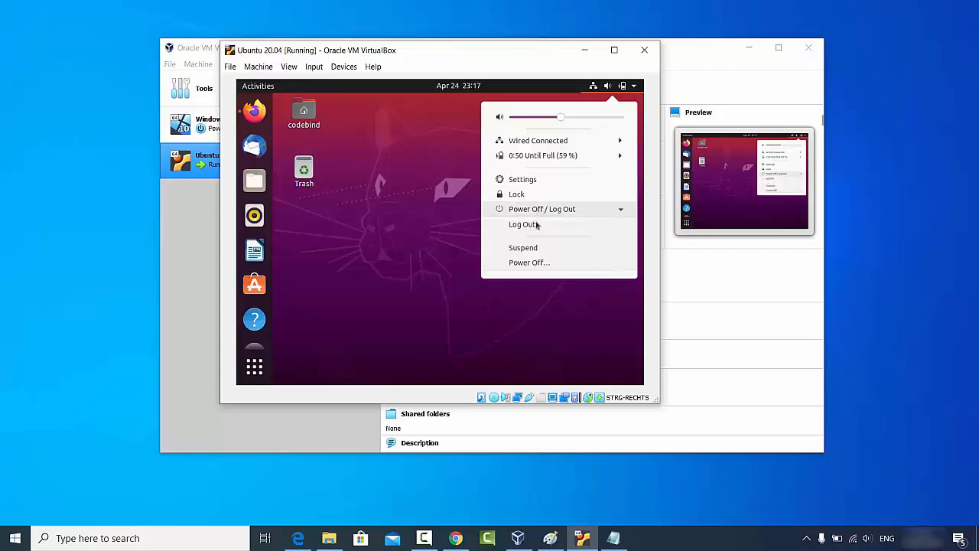
left_click(537, 264)
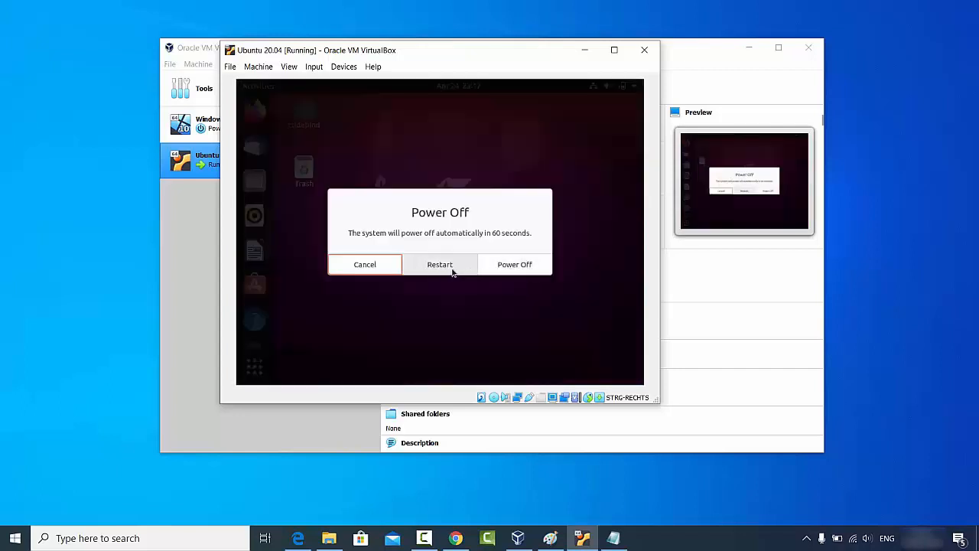
left_click(515, 265)
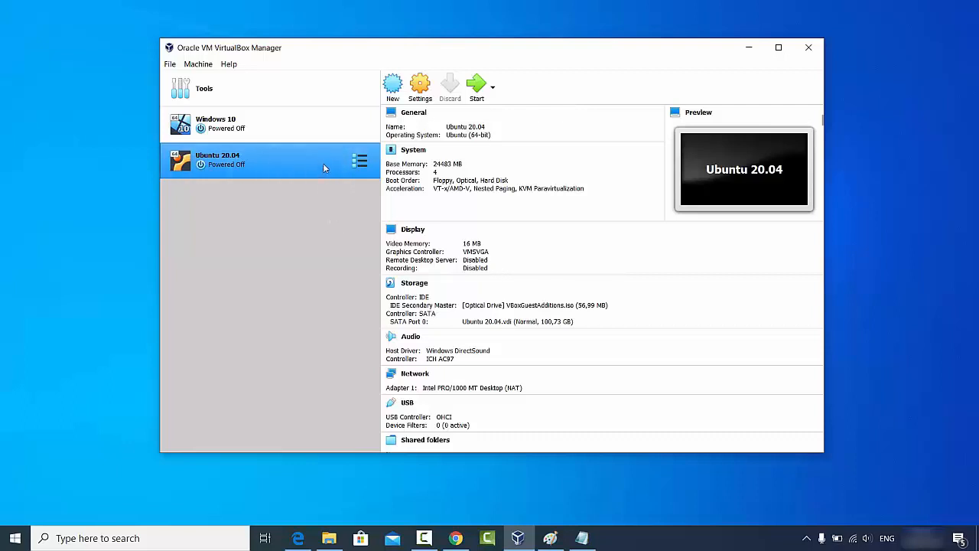
Step: Set Shared Clipboard and Drag'n'Drop to Bidirectional under General > Advanced, then start the VM again
left_click(419, 88)
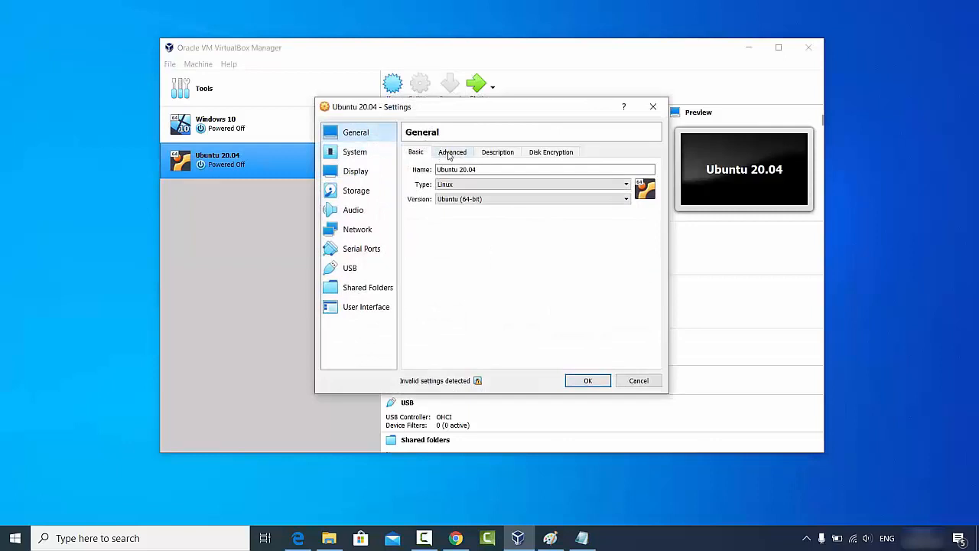
left_click(450, 153)
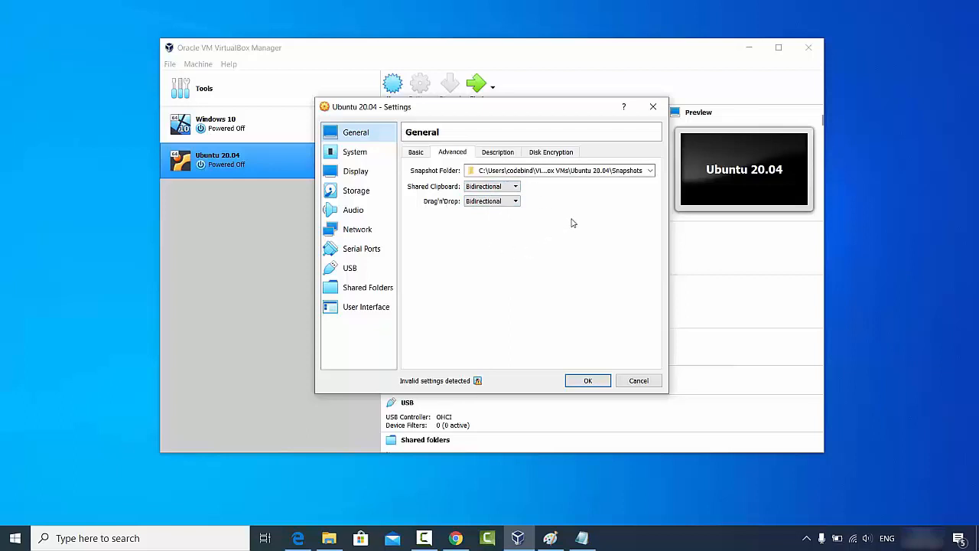
left_click(635, 380)
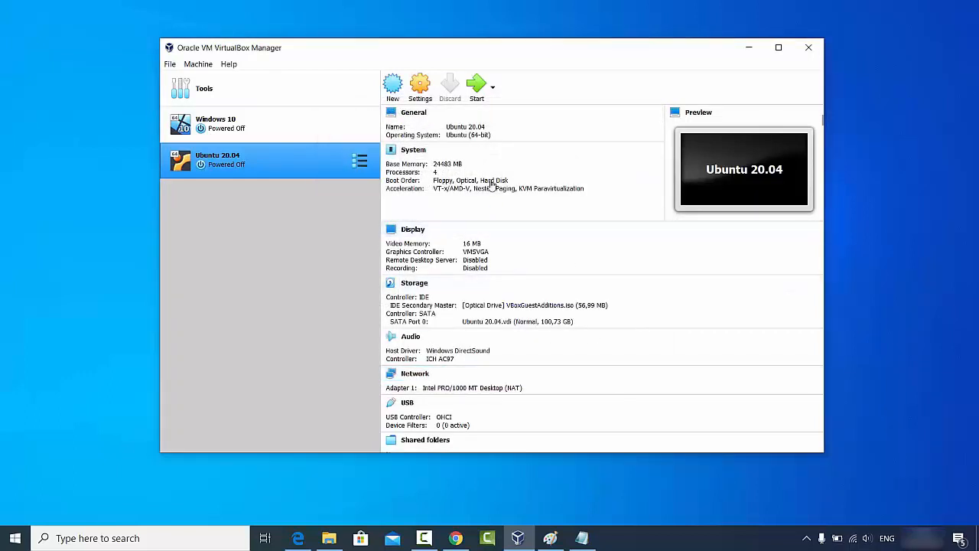
left_click(475, 88)
Step: Log into the Ubuntu user account with its password, then resize and maximize the VM window
left_click(515, 220)
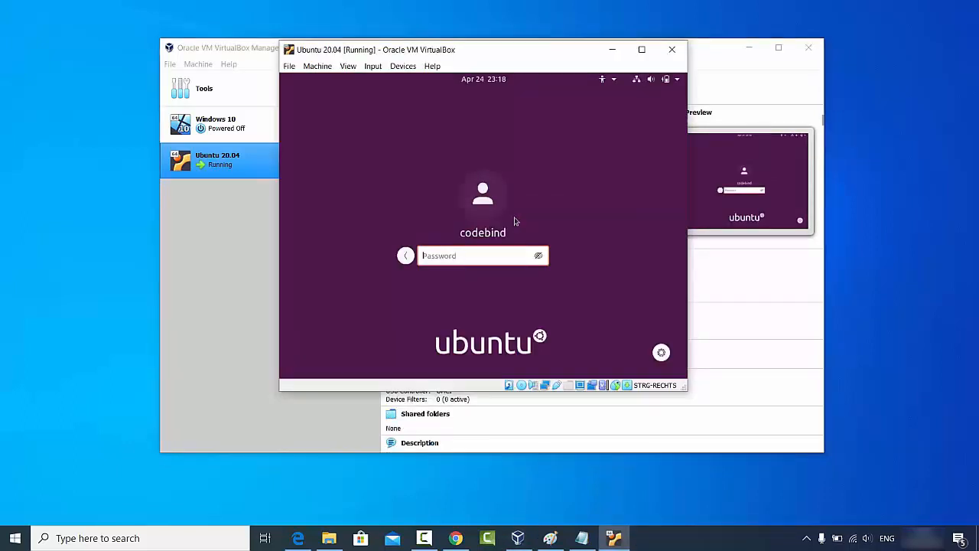
type("********")
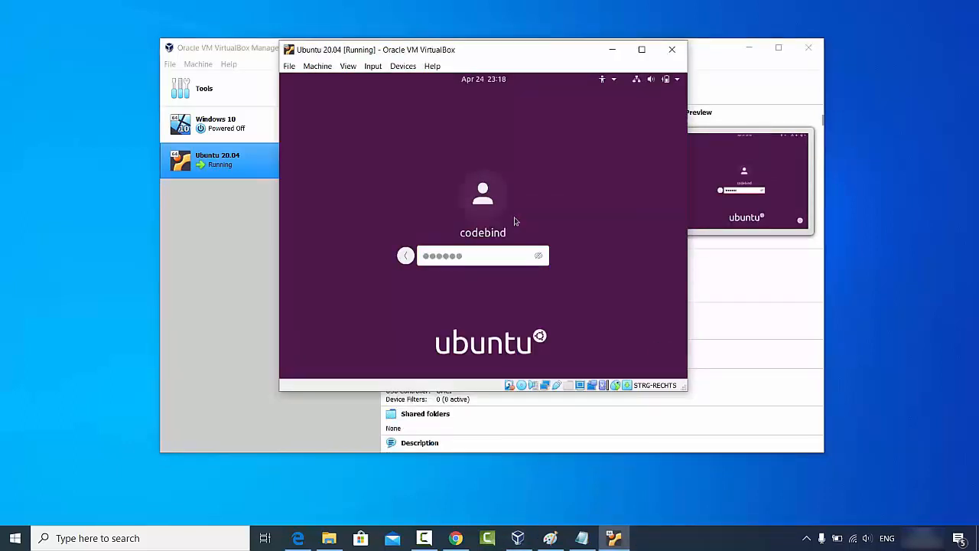
key("Return")
left_click_drag(687, 388, 790, 435)
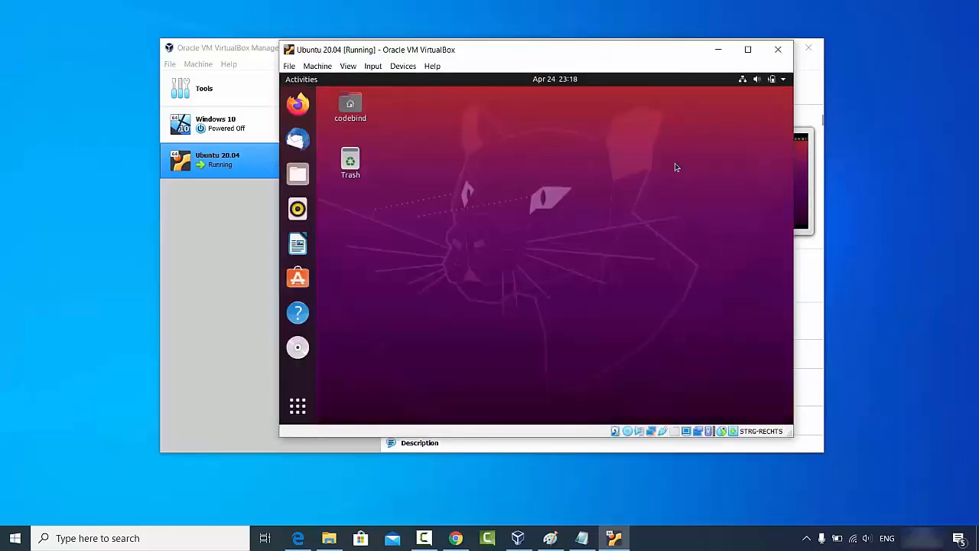
left_click(747, 49)
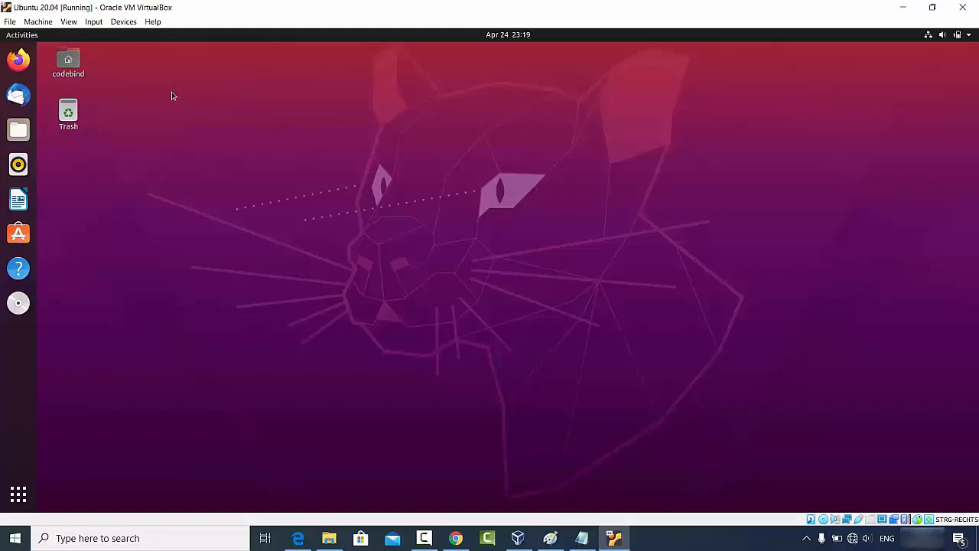
Step: Launch and maximize Firefox in the guest, then copy the VirtualBox downloads URL from host Chrome
left_click(18, 59)
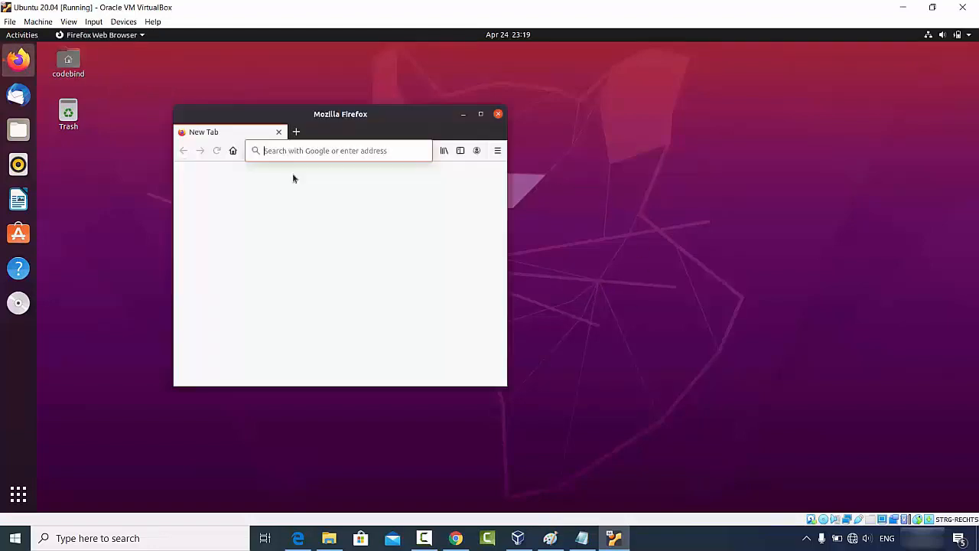
left_click(480, 114)
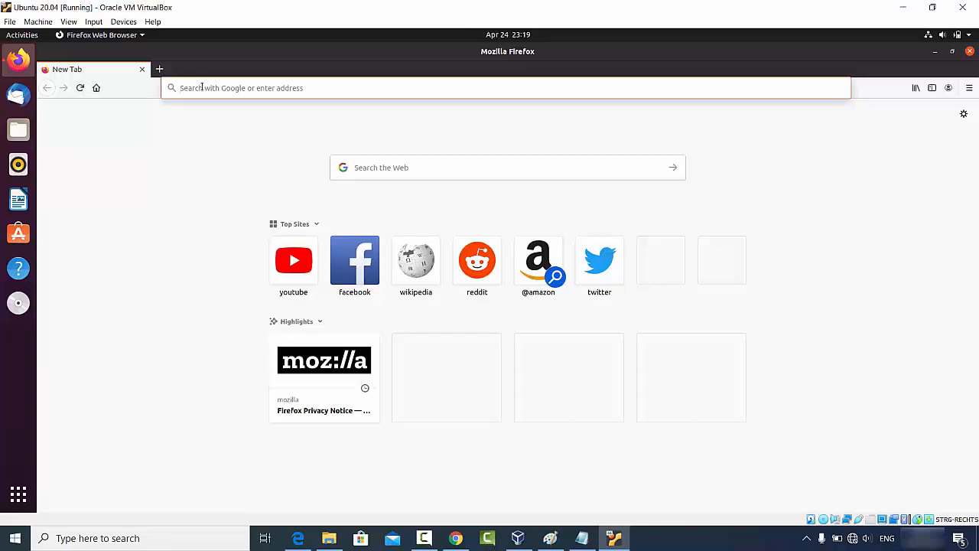
left_click(456, 538)
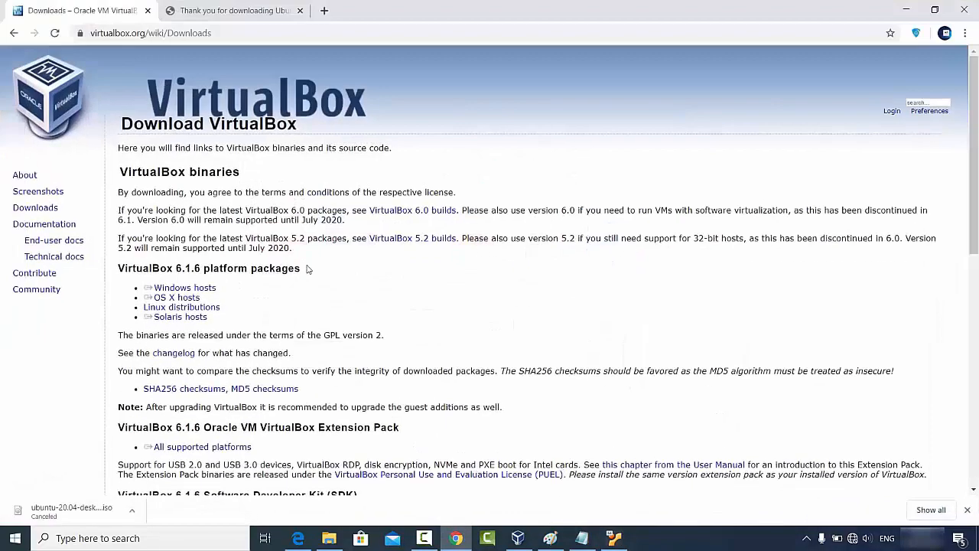
left_click(229, 36)
key("ctrl+c")
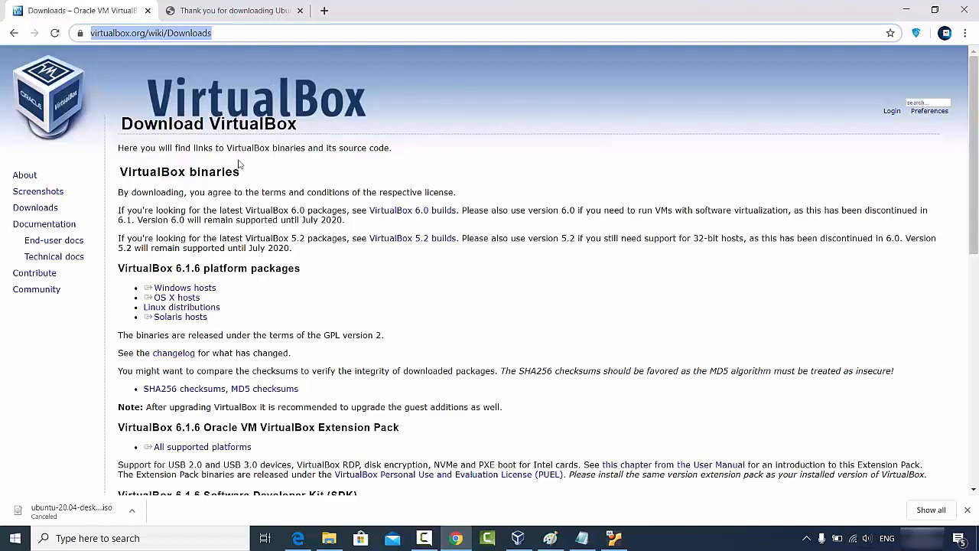
Step: Paste the copied address into guest Firefox's address bar and load the VirtualBox Downloads page
left_click(906, 9)
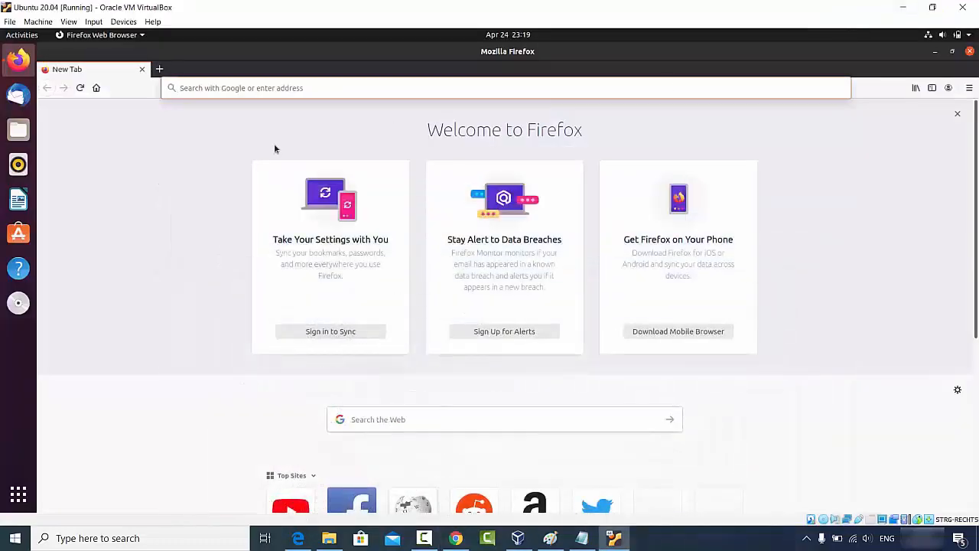
left_click(304, 89)
key("ctrl+v")
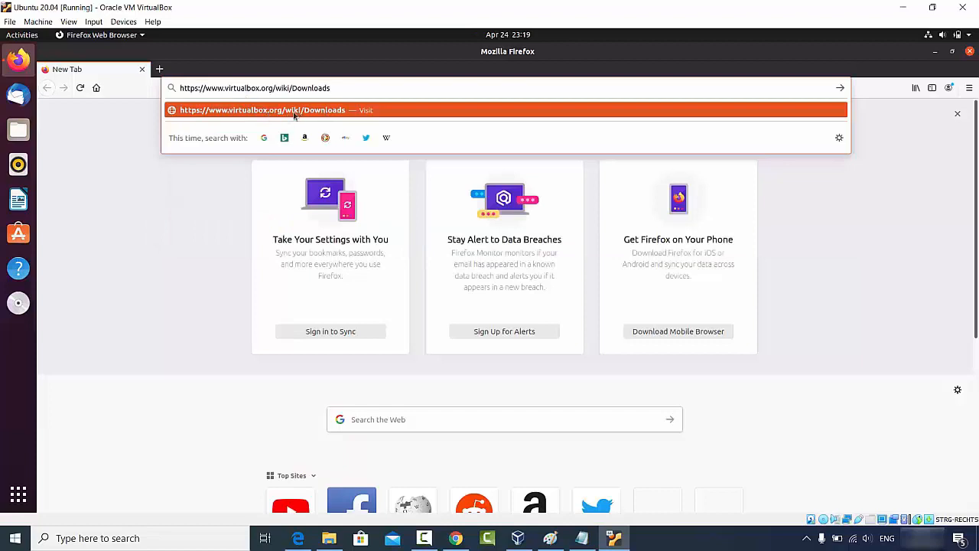
left_click(296, 113)
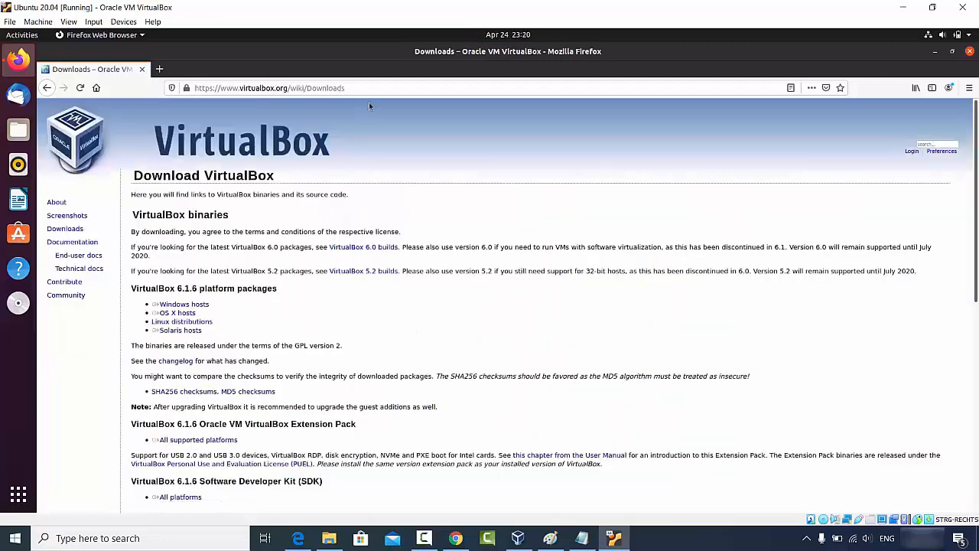
left_click(373, 87)
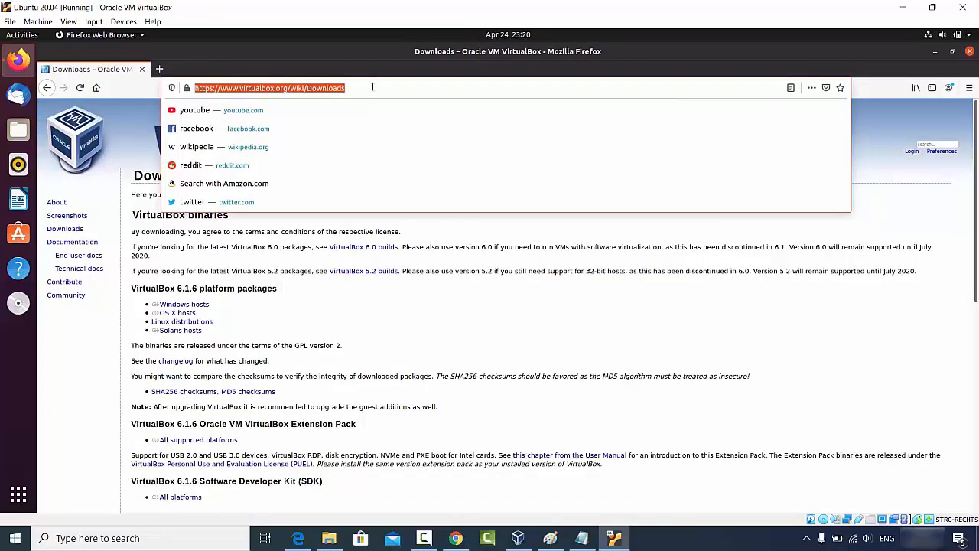
left_click(260, 256)
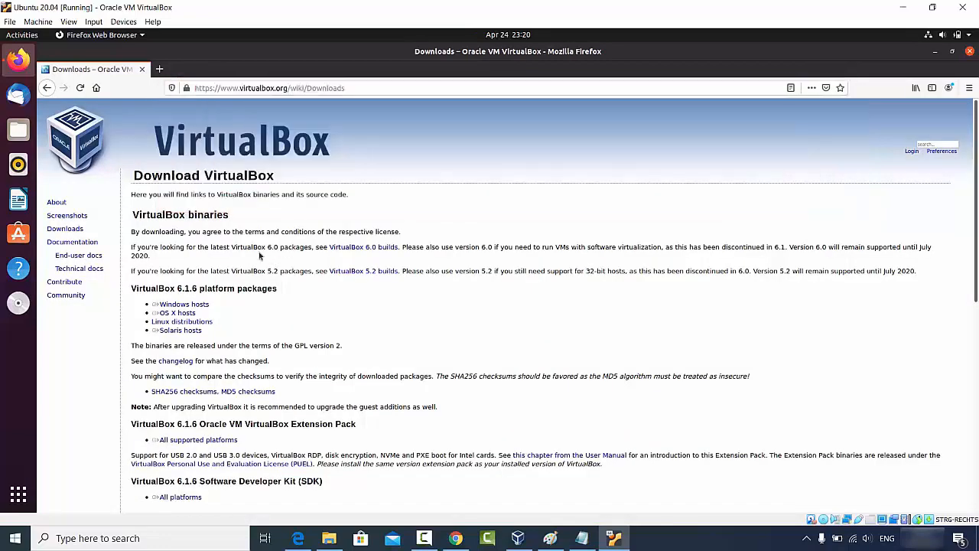
Step: Paste the guest's 'VirtualBox binaries' heading into a new host Chrome tab, then return to the Ubuntu desktop
triple_click(155, 215)
key("ctrl+c")
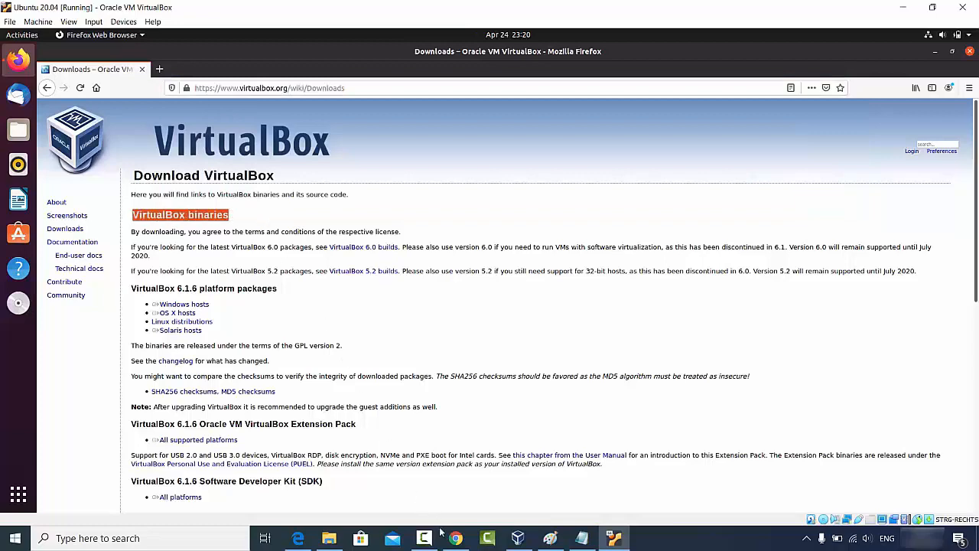
left_click(455, 538)
left_click(324, 10)
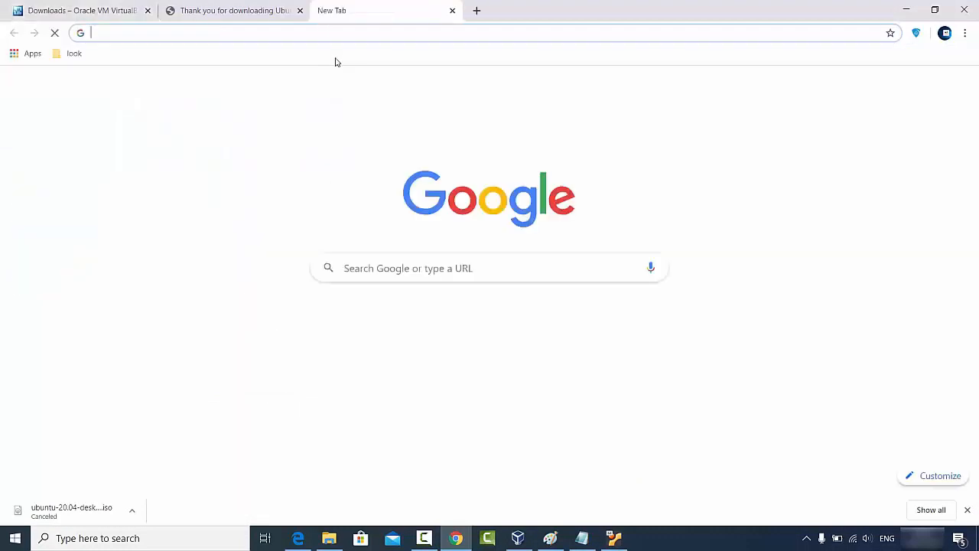
key("ctrl+v")
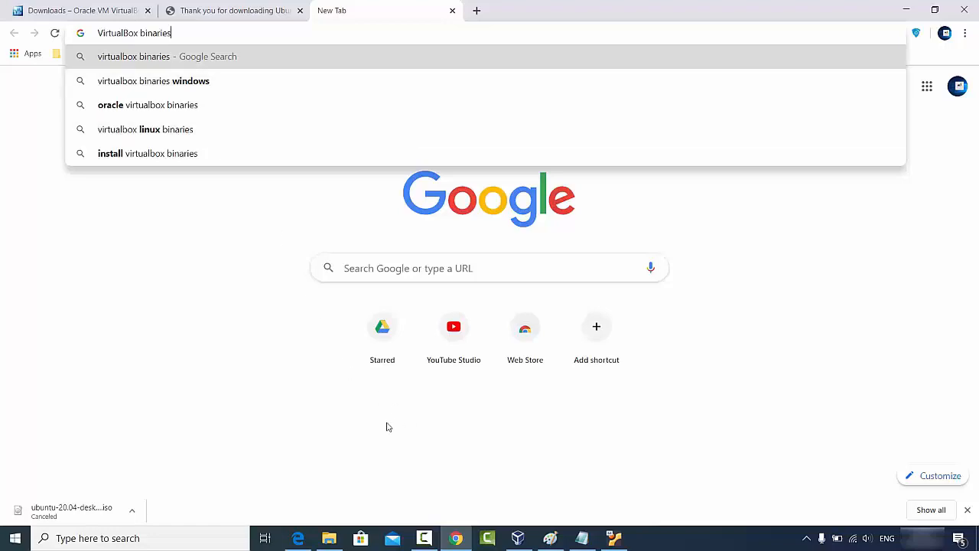
left_click(275, 276)
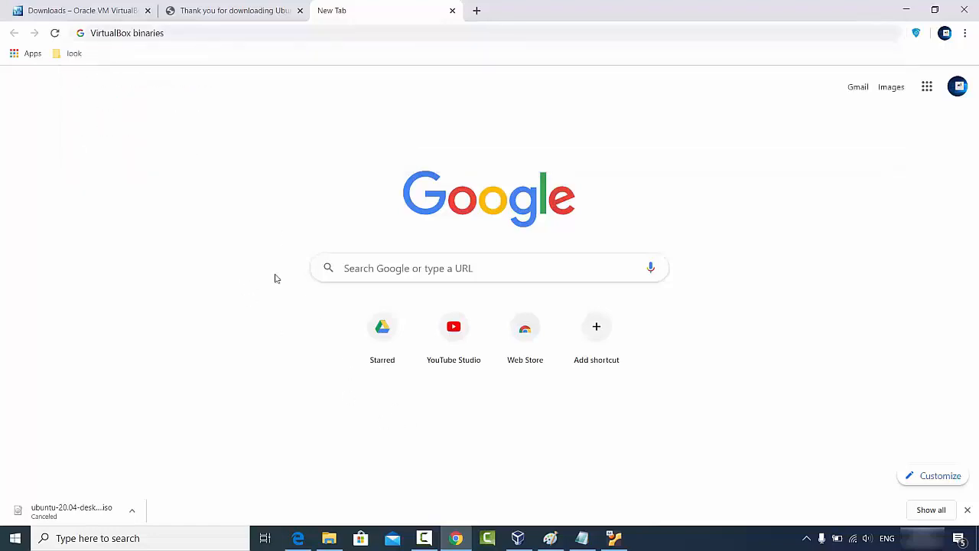
left_click(907, 9)
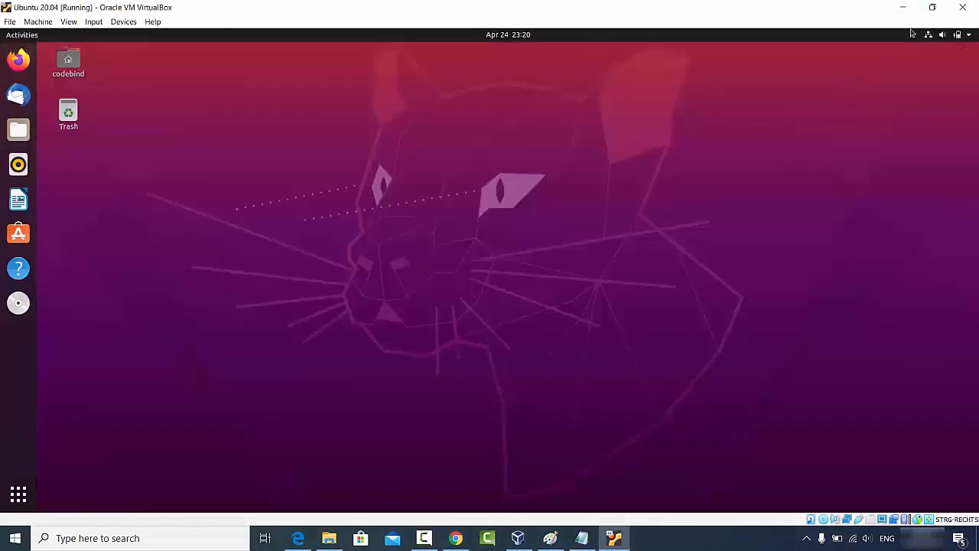